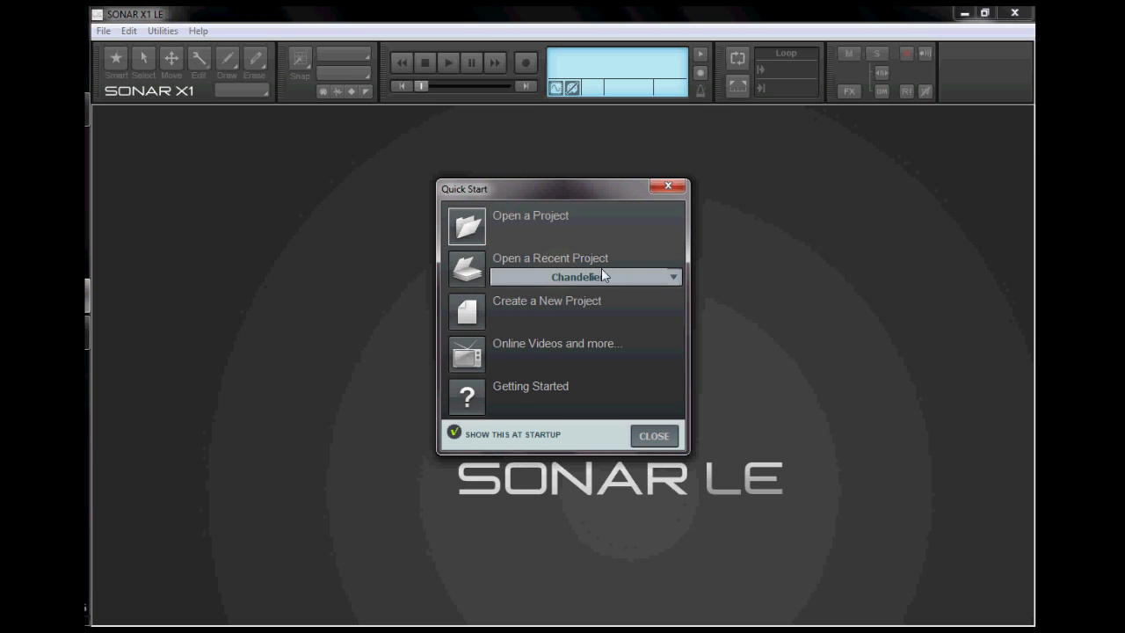
# - Create a new project named 'Sample Laire Project' from the Record Voice template
pyautogui.click(674, 277)
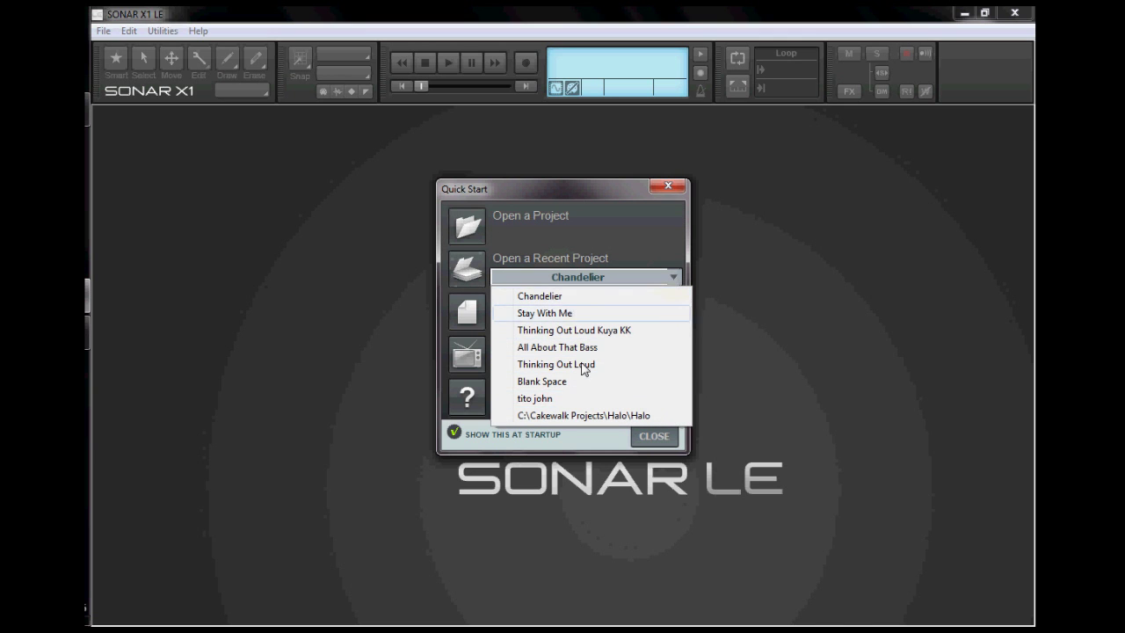
pyautogui.click(631, 245)
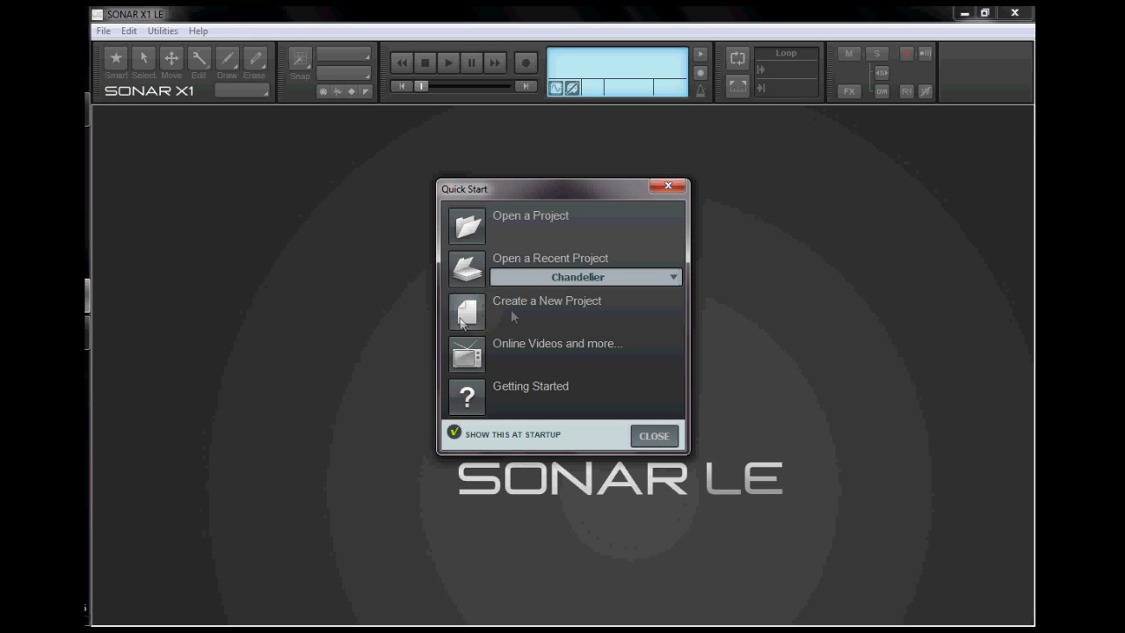
pyautogui.click(468, 314)
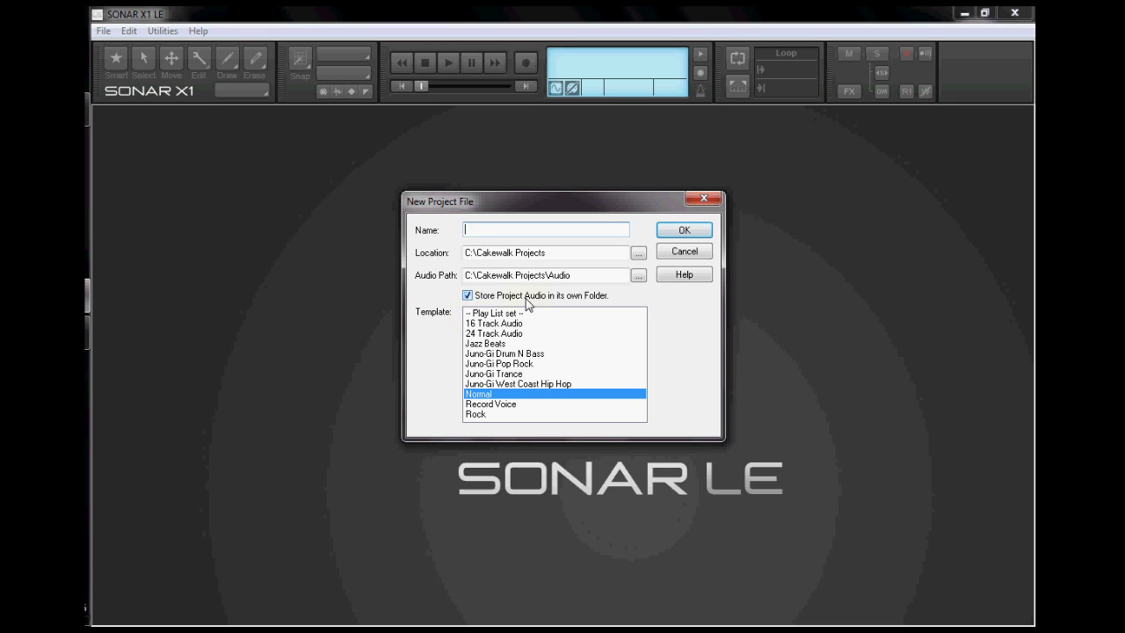
pyautogui.click(491, 230)
pyautogui.write('Sample ')
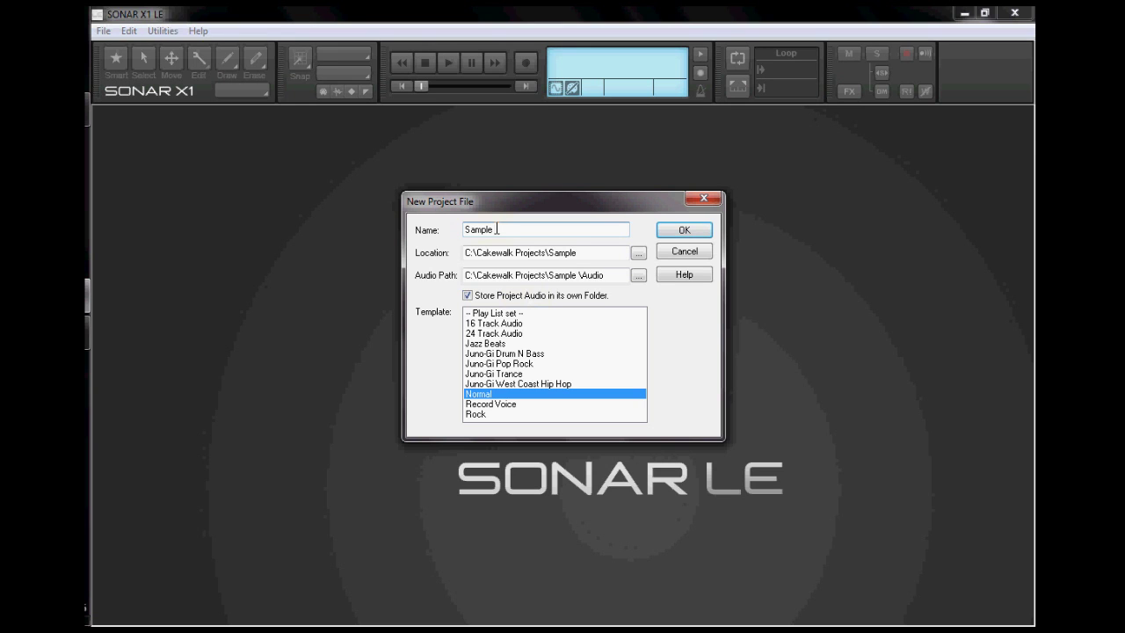
pyautogui.write('Laire Project')
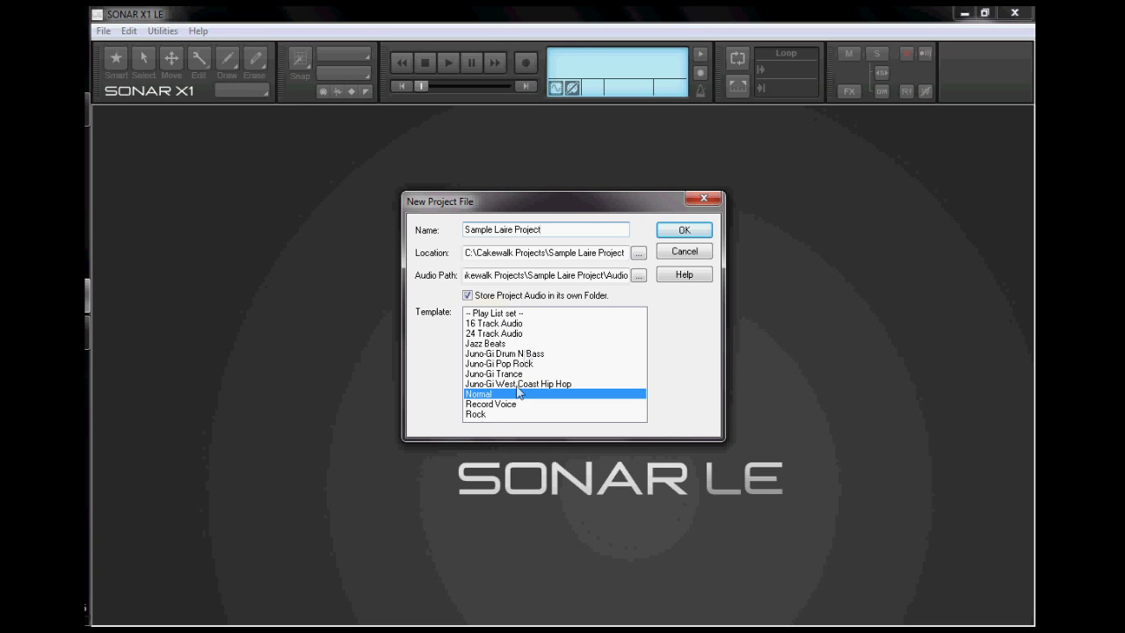
pyautogui.click(514, 405)
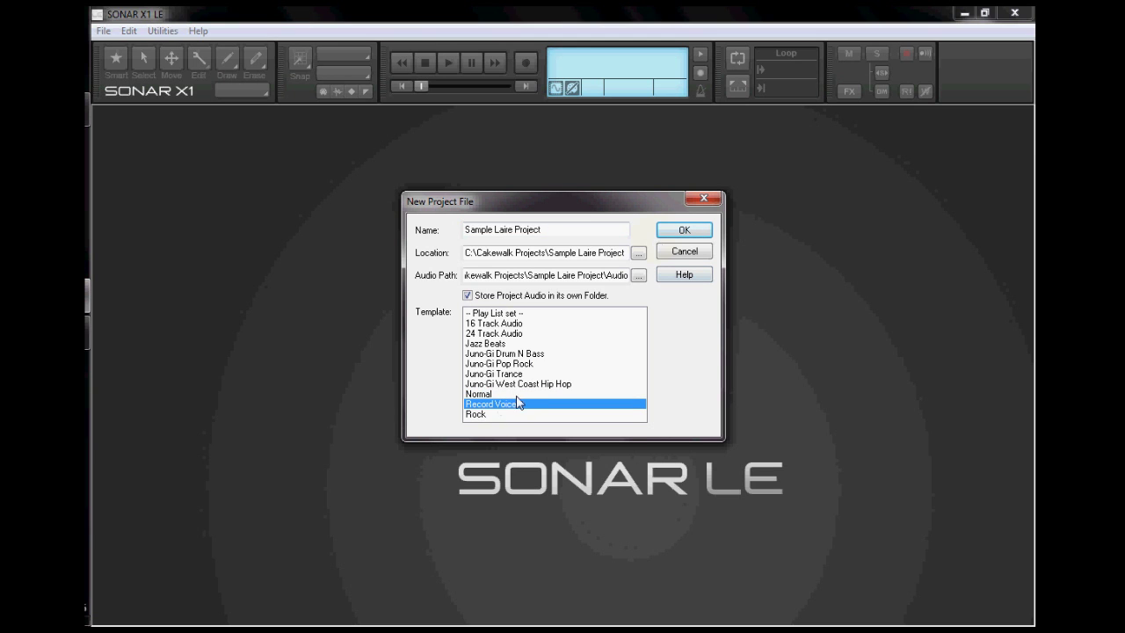
pyautogui.click(703, 231)
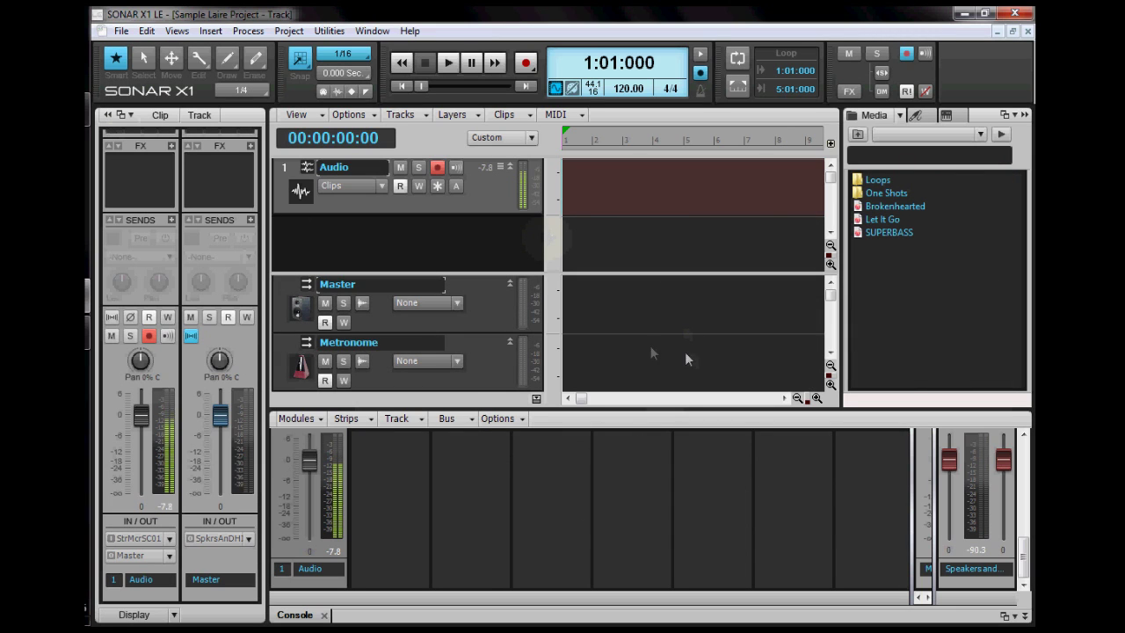
# - Collapse the Inspector, Browser and Master/Metronome bus pane, leaving the Console hidden
pyautogui.click(107, 114)
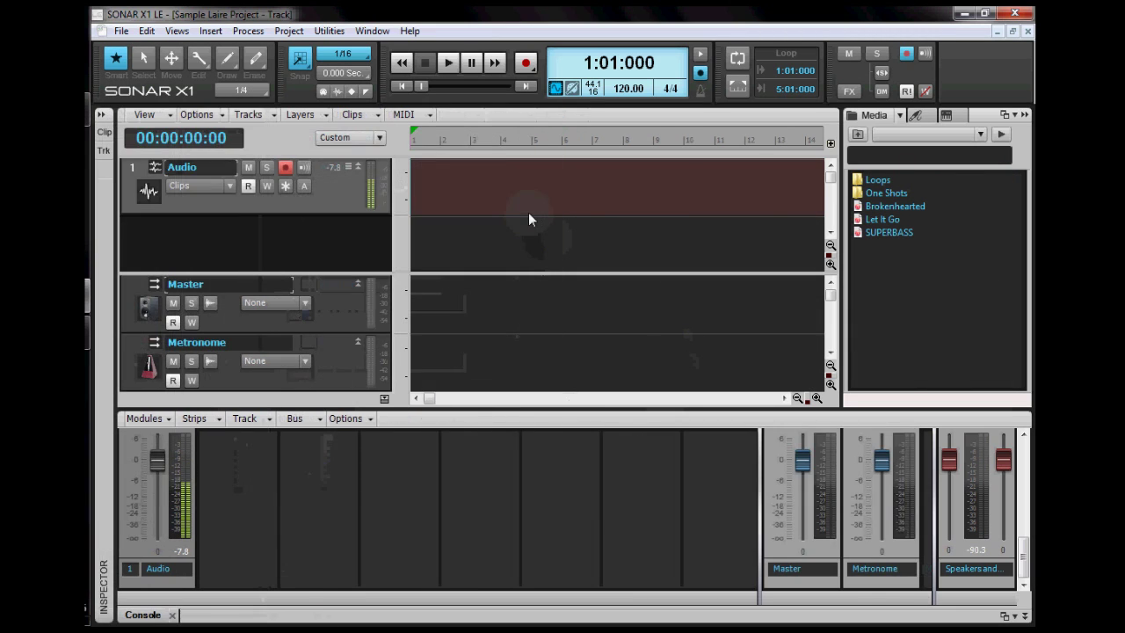
pyautogui.click(1025, 616)
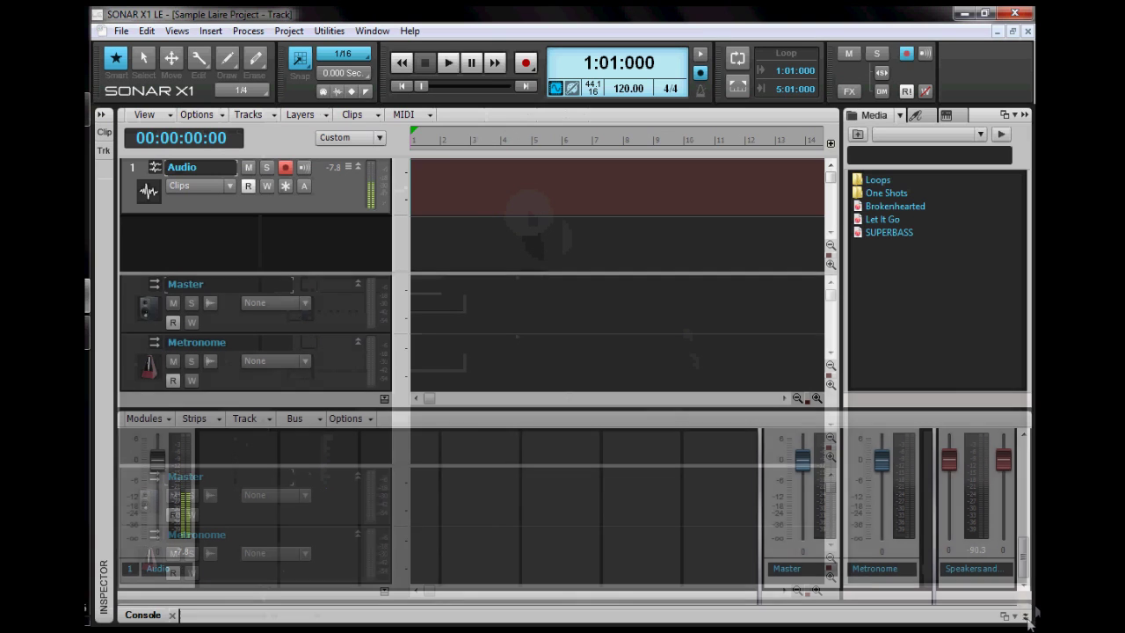
pyautogui.click(1025, 115)
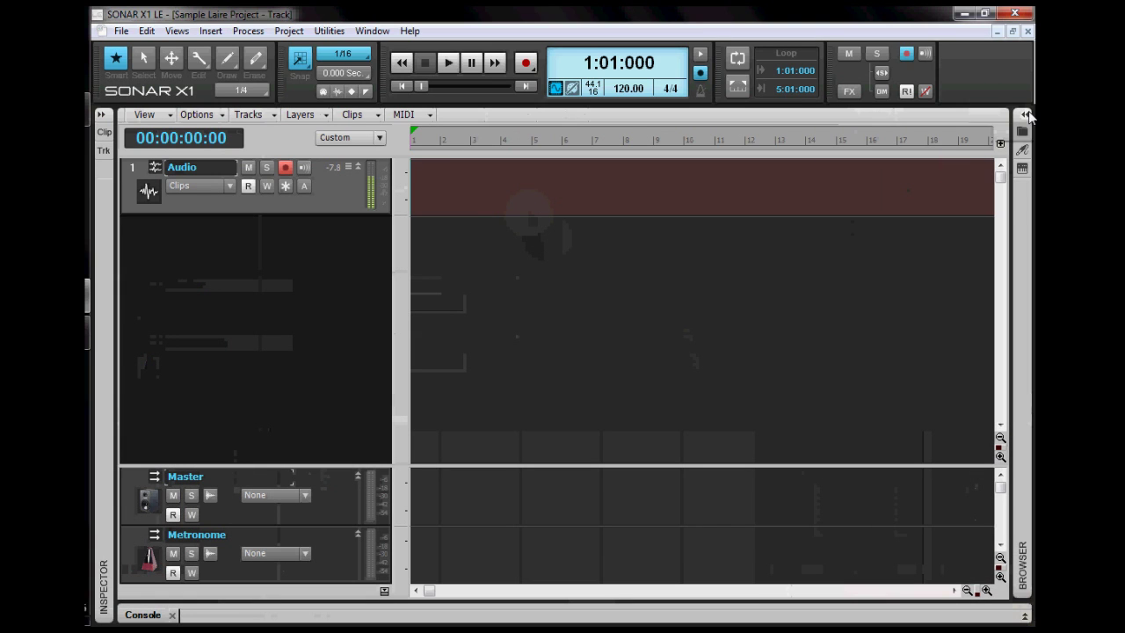
pyautogui.click(384, 593)
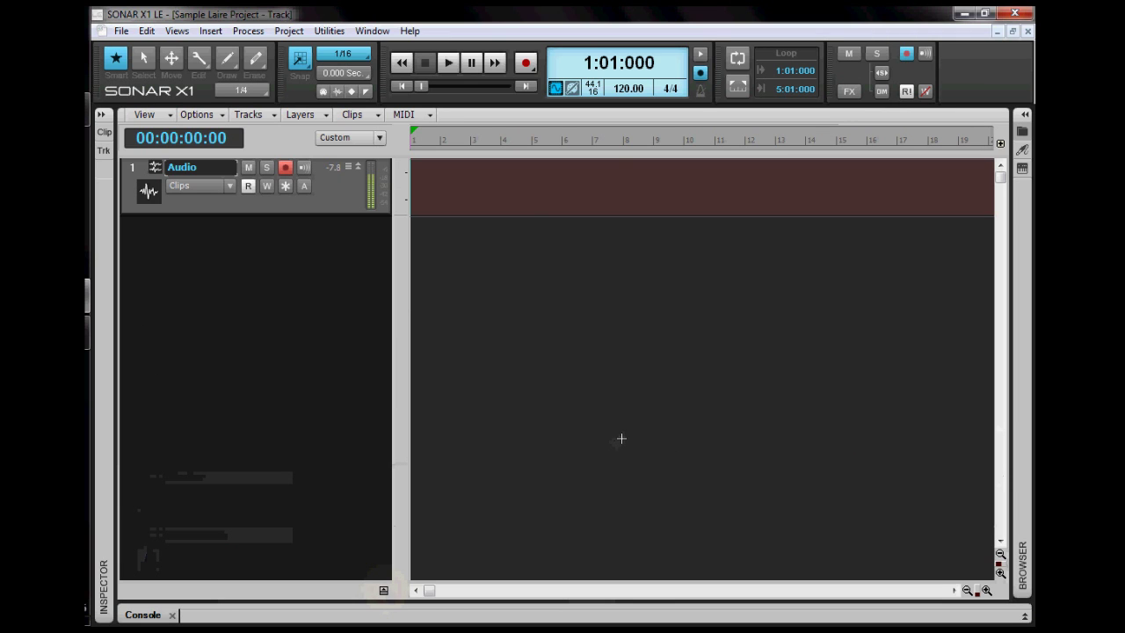
pyautogui.click(1024, 615)
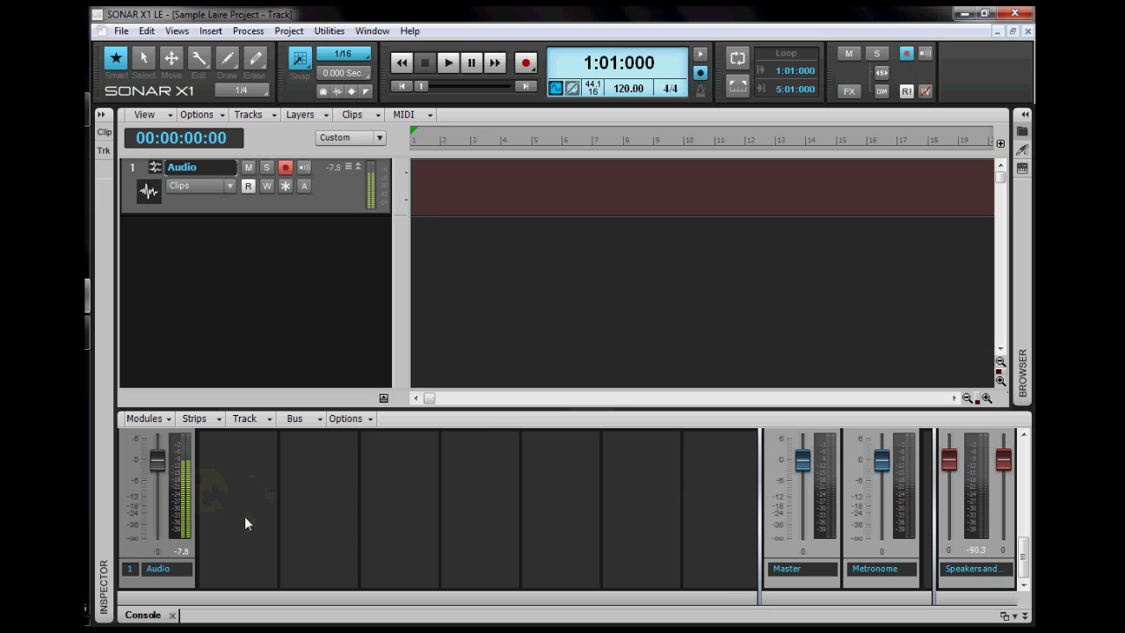
pyautogui.press('d')
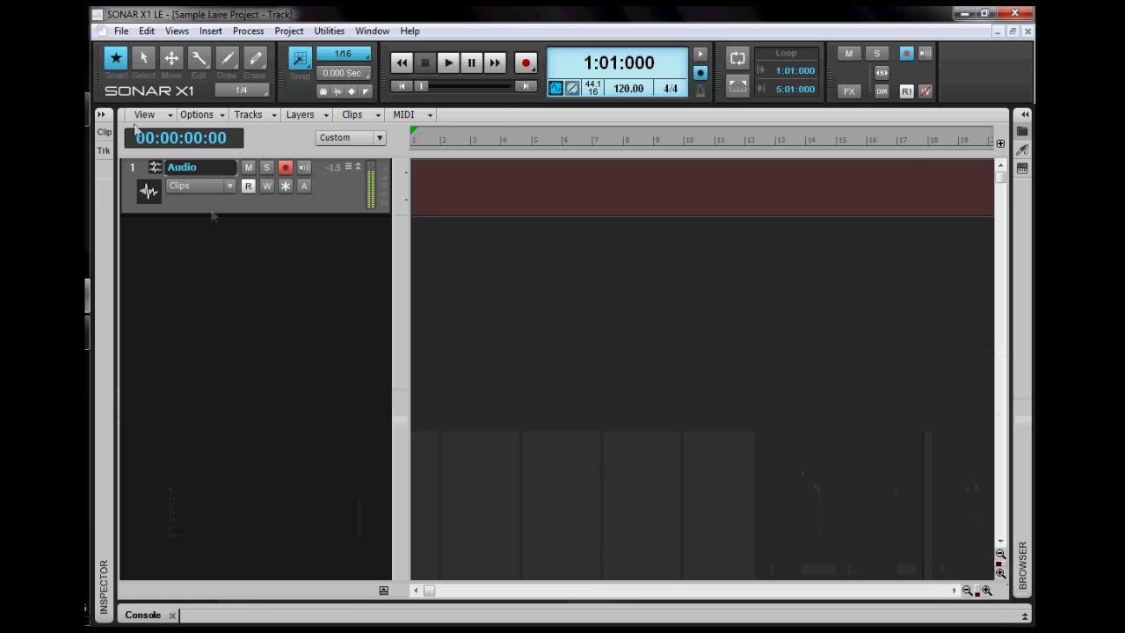
pyautogui.click(401, 250)
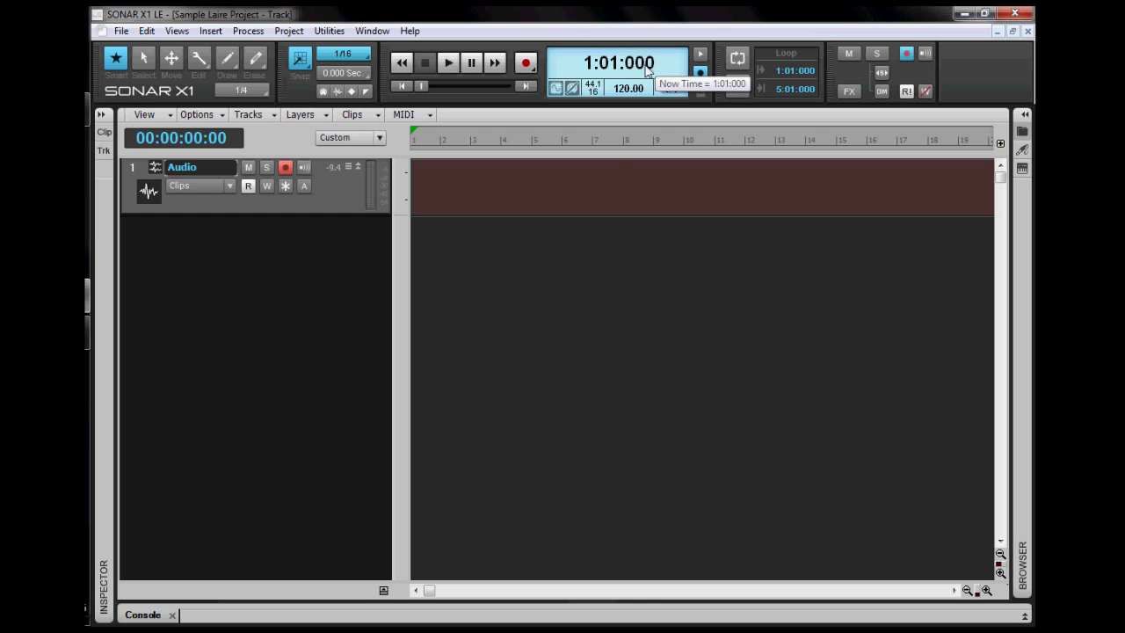
pyautogui.click(645, 70)
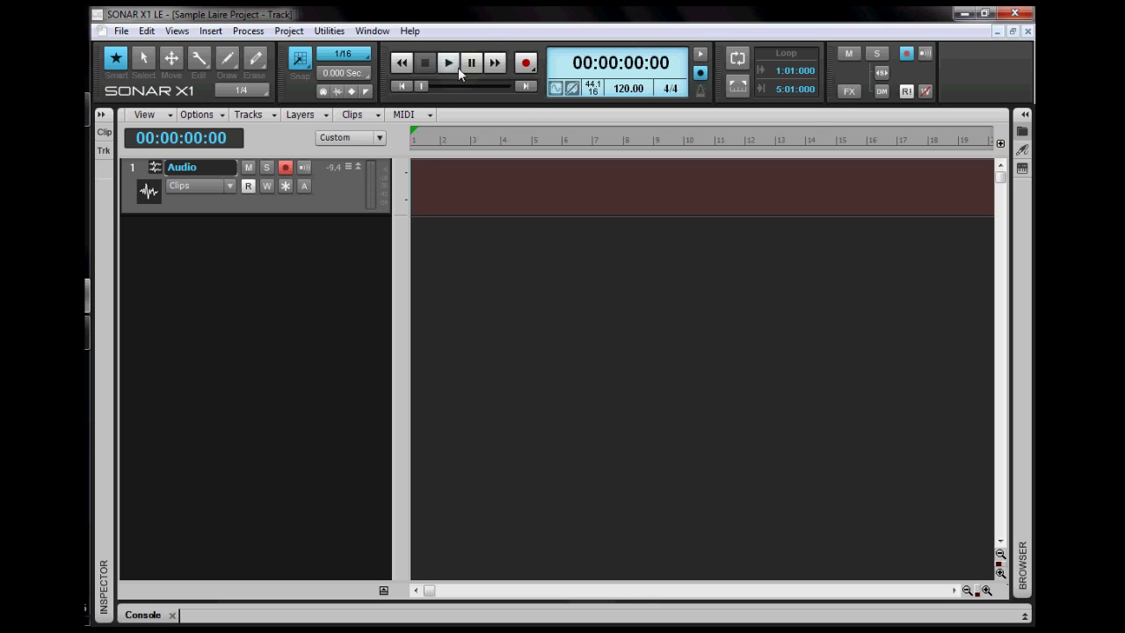
# - Play the project with looping turned on, and reopen the Browser panel
pyautogui.click(446, 63)
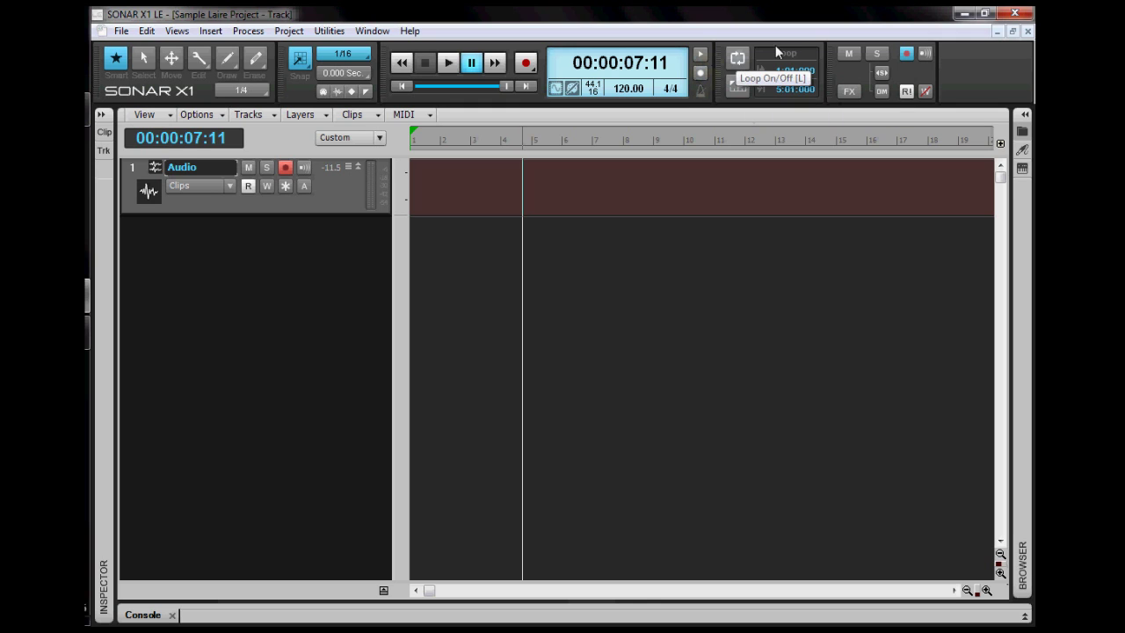
pyautogui.click(736, 57)
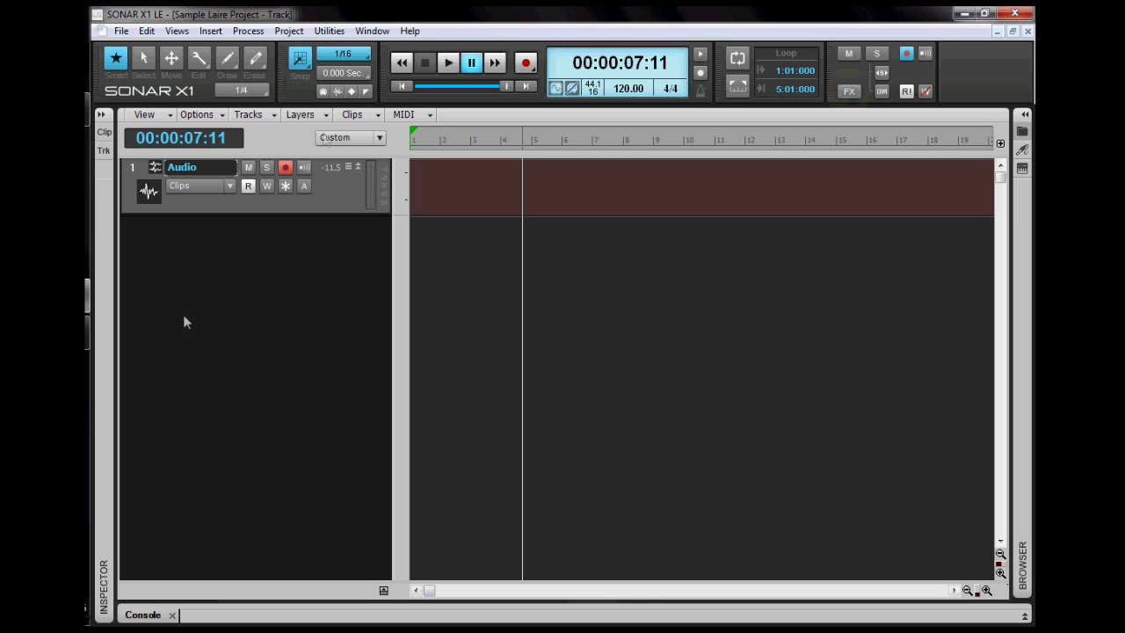
pyautogui.click(1024, 115)
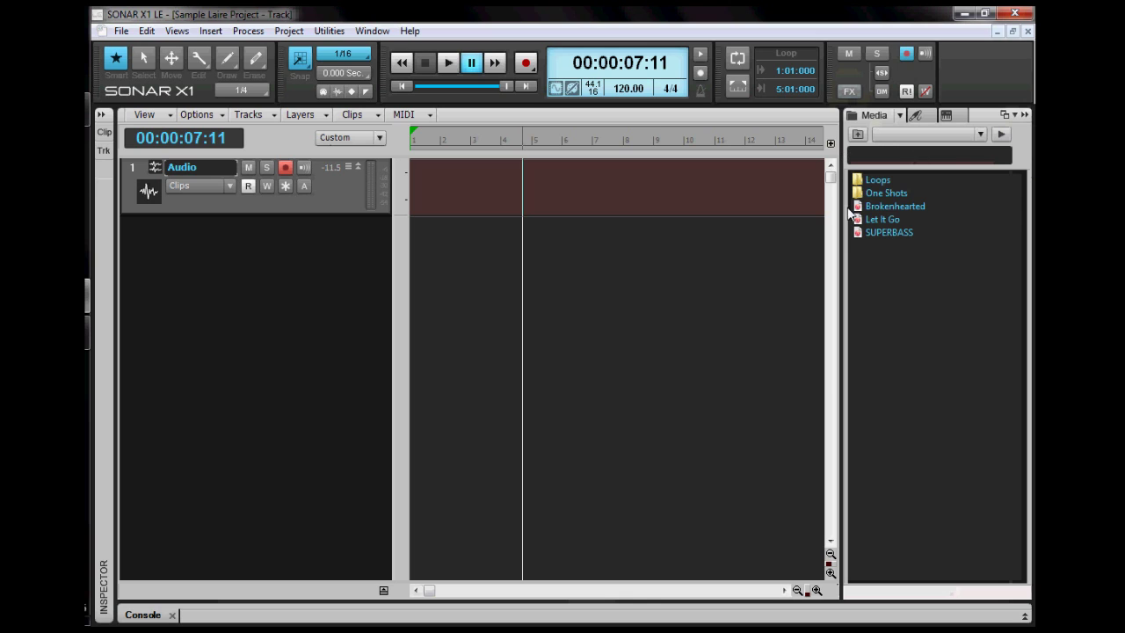
# - Browse the Loops, Loopmasters and Sample Magic folders, then return to the Audio Library level
pyautogui.click(877, 180)
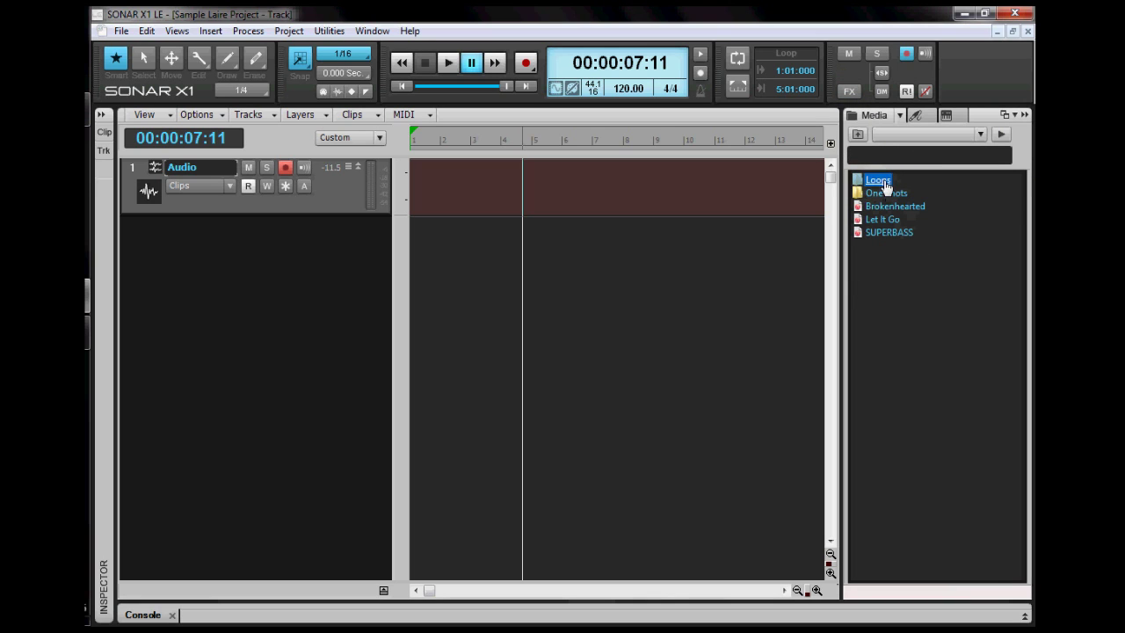
pyautogui.doubleClick(883, 184)
pyautogui.doubleClick(889, 181)
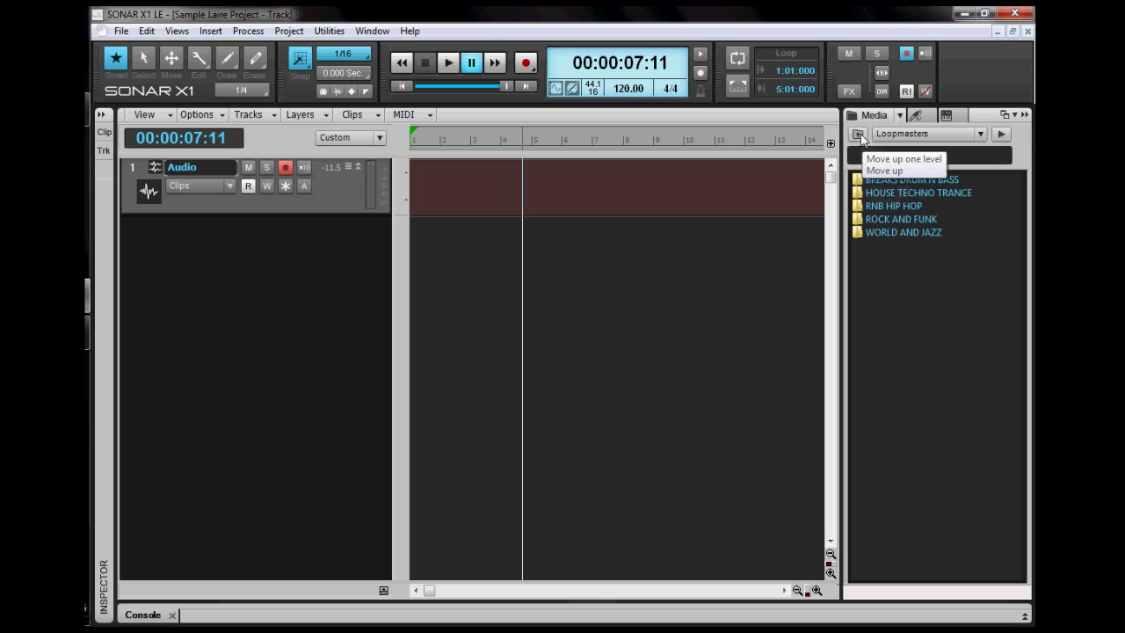
pyautogui.click(860, 136)
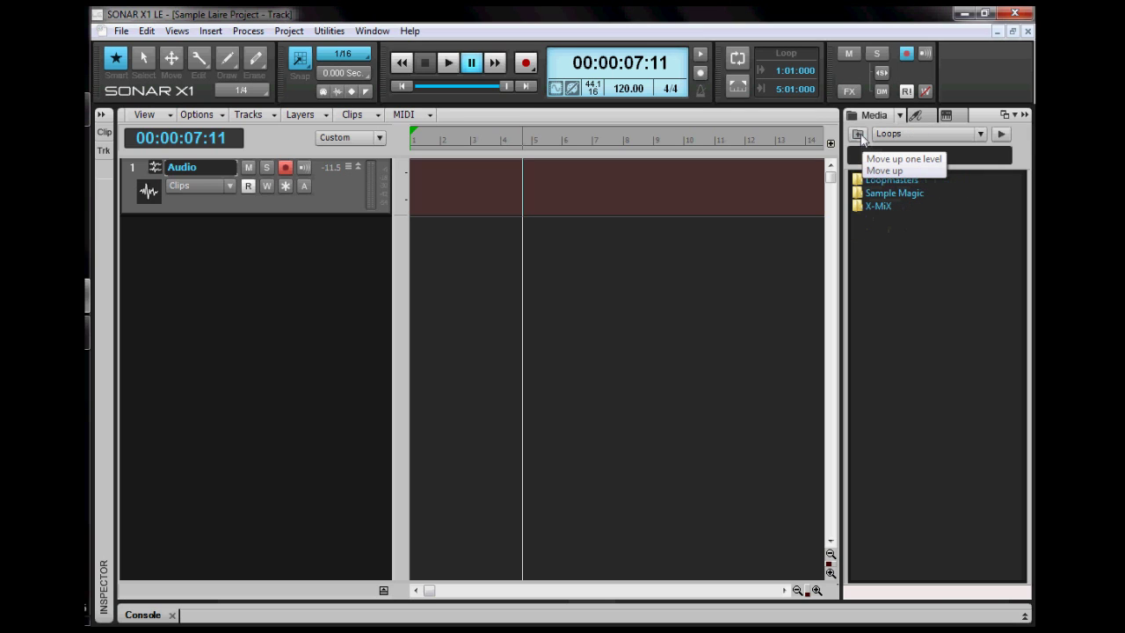
pyautogui.click(902, 195)
pyautogui.doubleClick(902, 193)
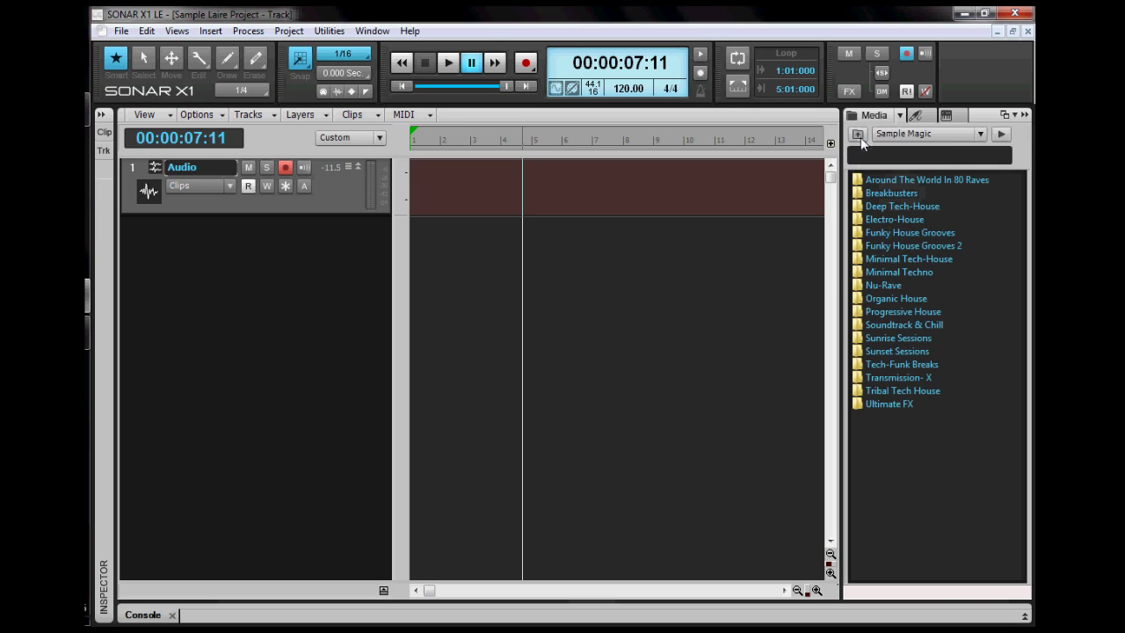
pyautogui.click(859, 137)
pyautogui.click(859, 137)
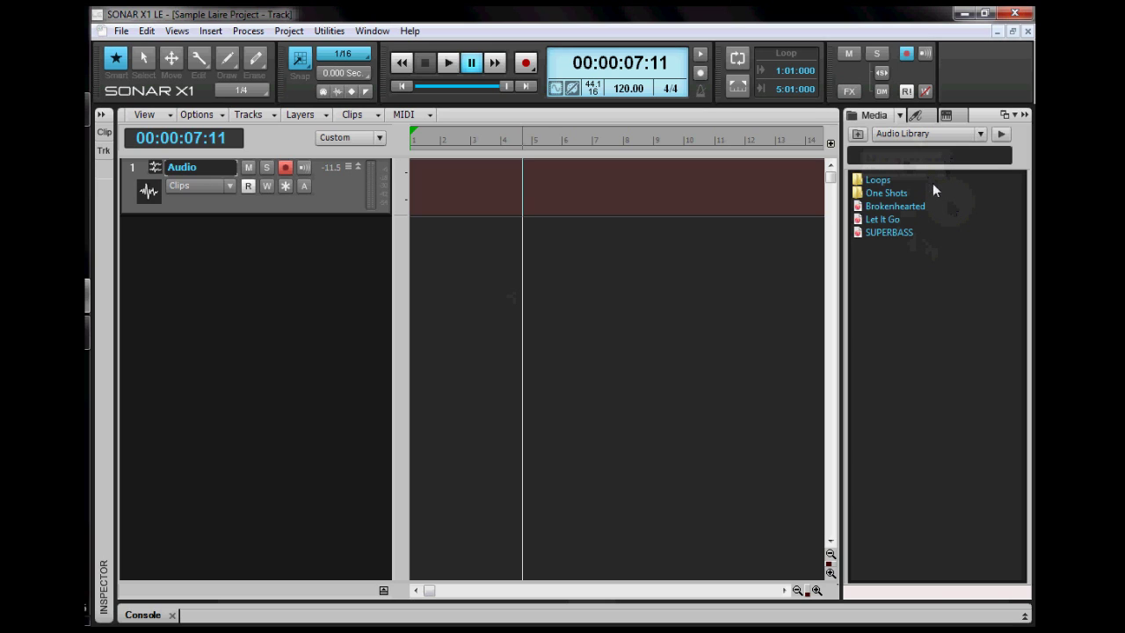
# - Review the Audio FX, MIDI FX and Instrument plug-ins and the Synth Rack, then collapse the Browser
pyautogui.click(919, 116)
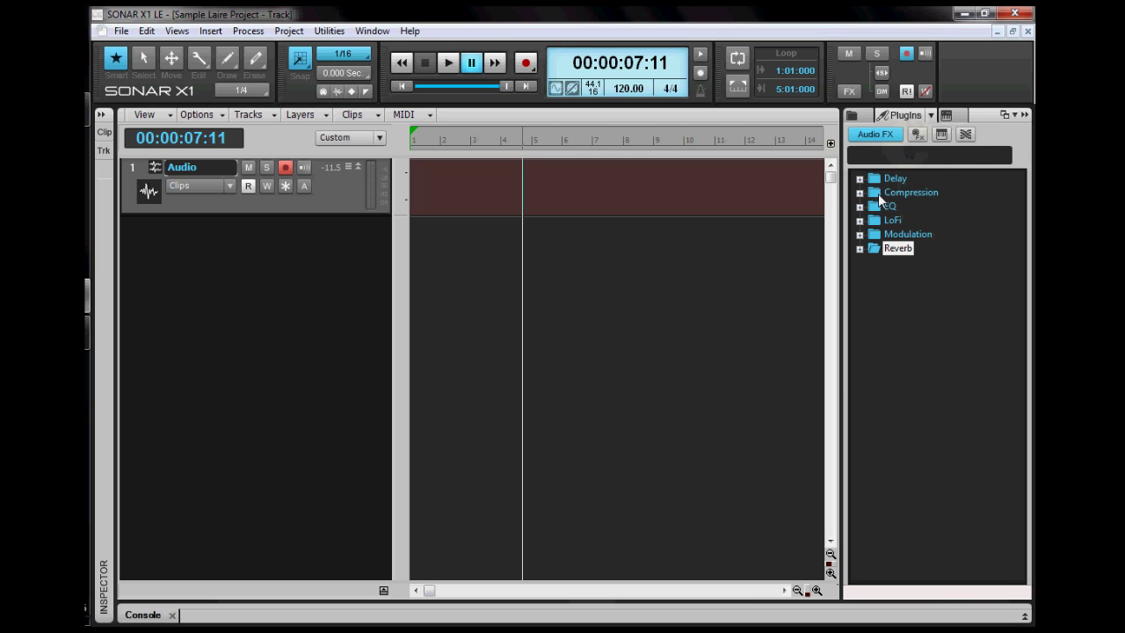
pyautogui.click(928, 139)
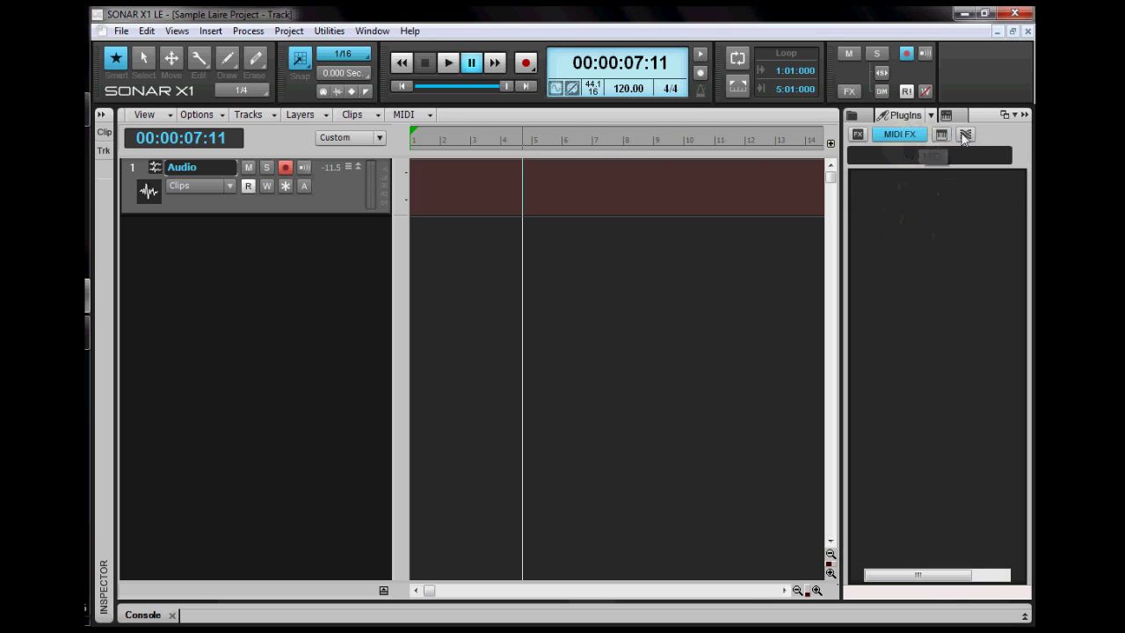
pyautogui.click(944, 134)
pyautogui.click(870, 134)
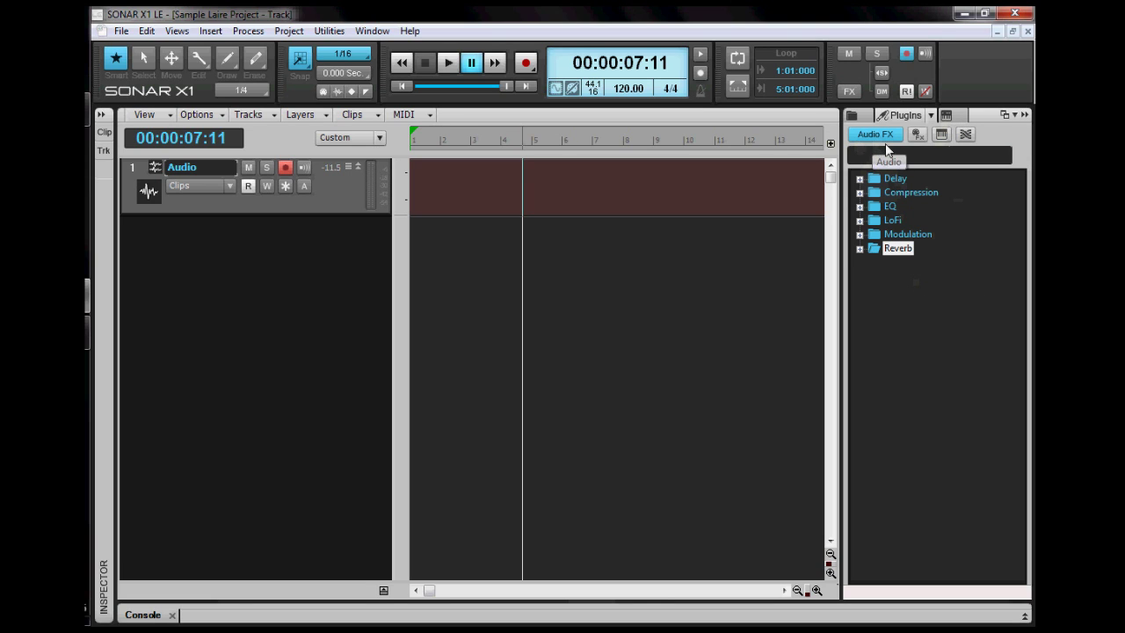
pyautogui.click(947, 116)
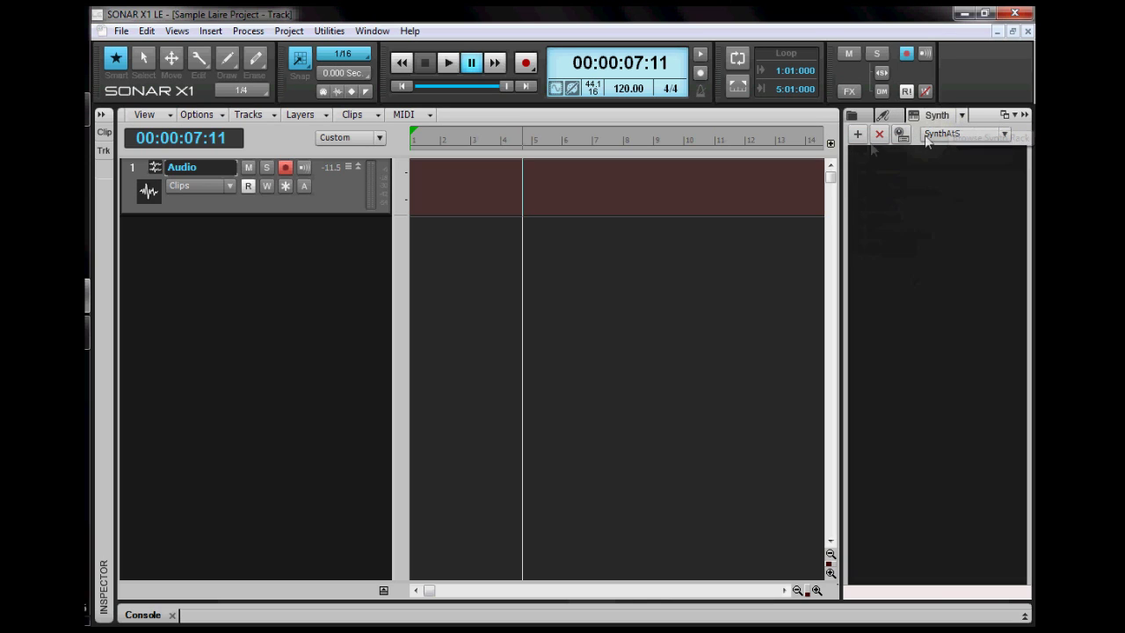
pyautogui.click(886, 122)
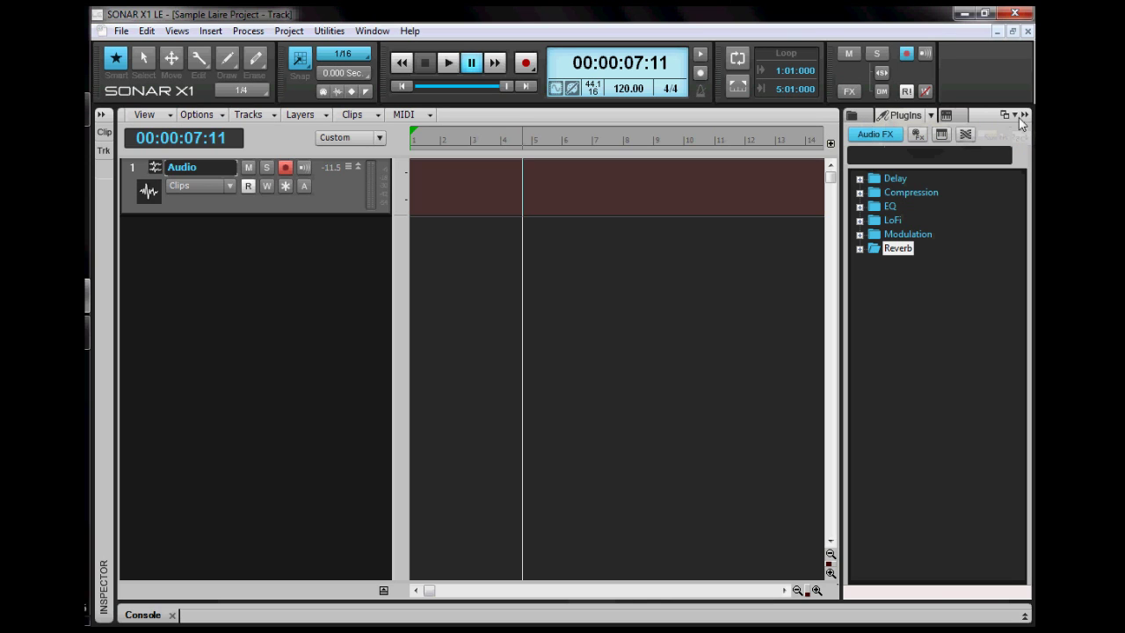
pyautogui.click(1025, 115)
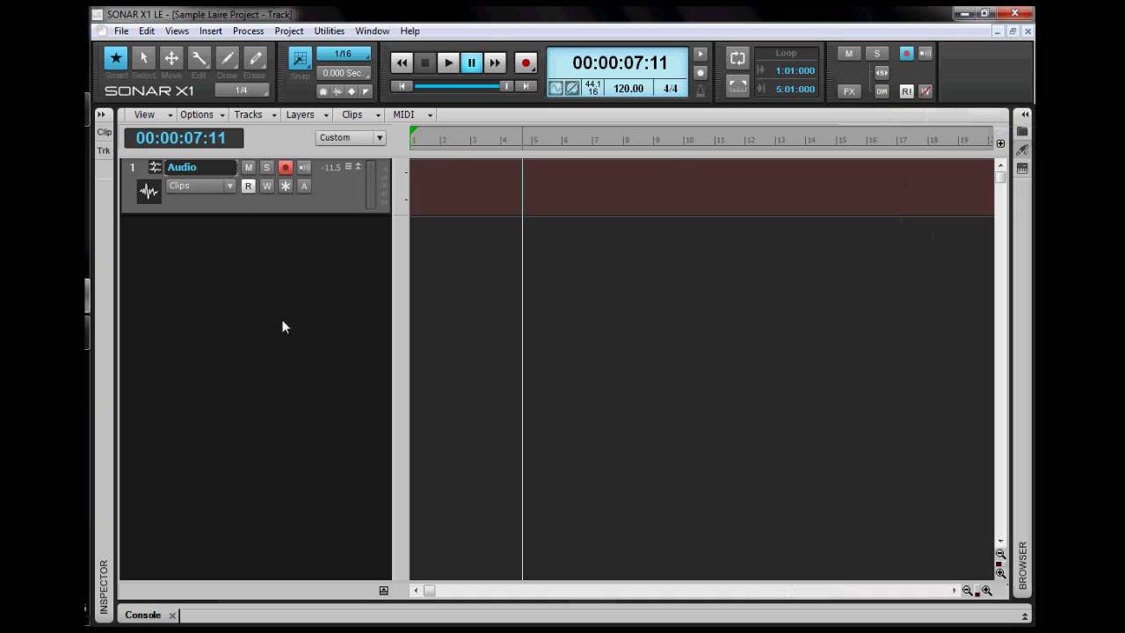
pyautogui.rightClick(257, 262)
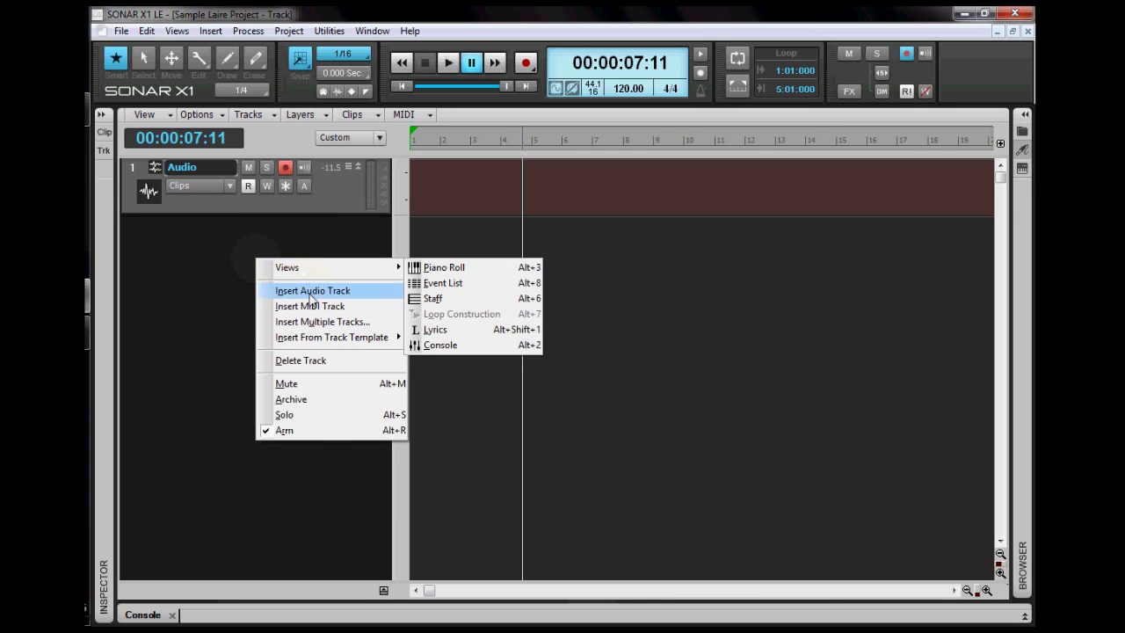
# - Insert a new audio track, Track 2, beneath the Audio track, cancelling Insert Multiple Tracks
pyautogui.click(311, 296)
pyautogui.rightClick(260, 275)
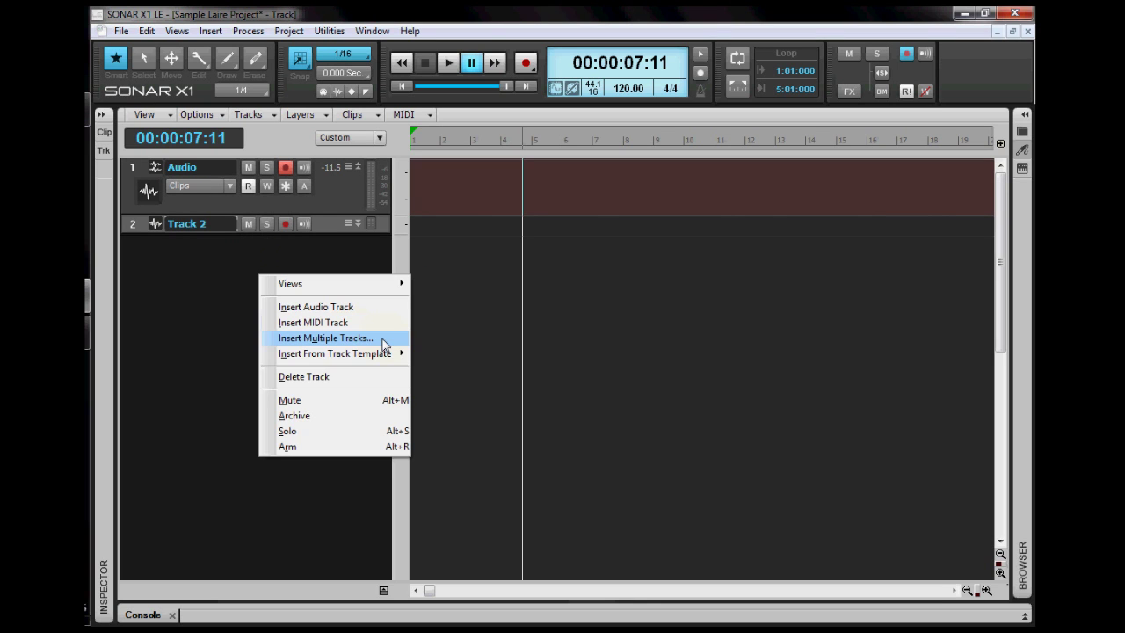
pyautogui.click(384, 341)
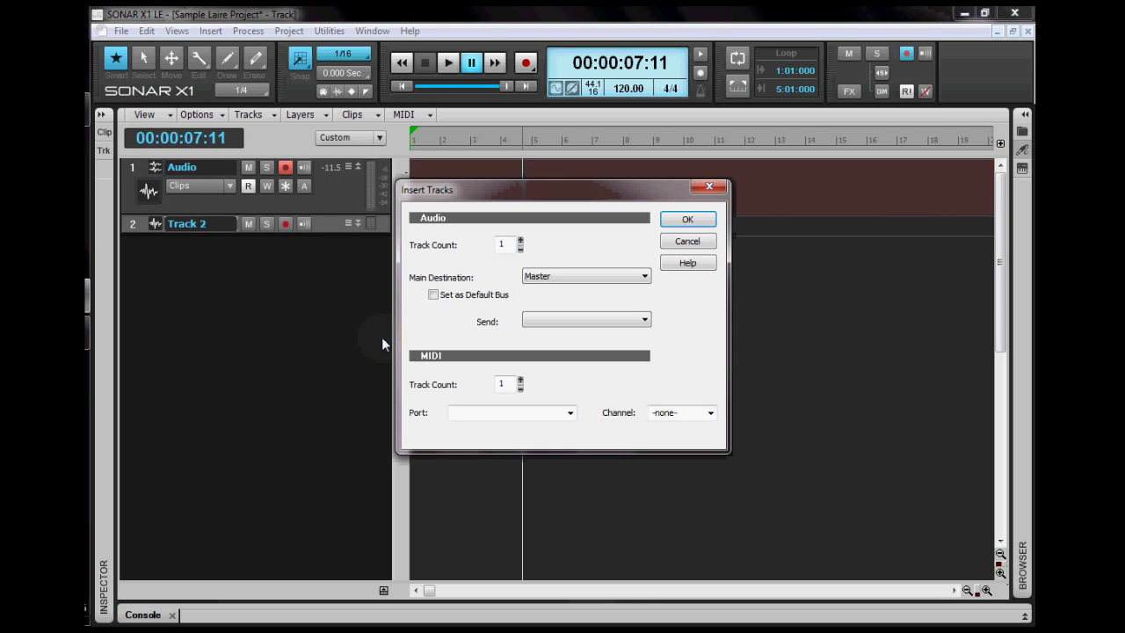
pyautogui.click(521, 243)
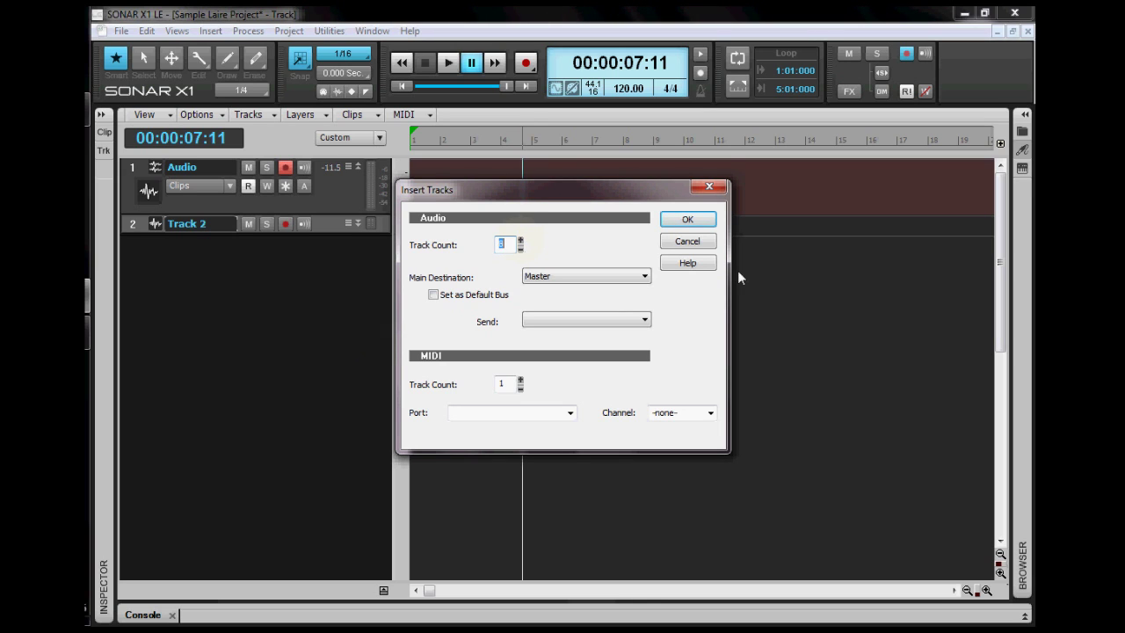
pyautogui.click(688, 242)
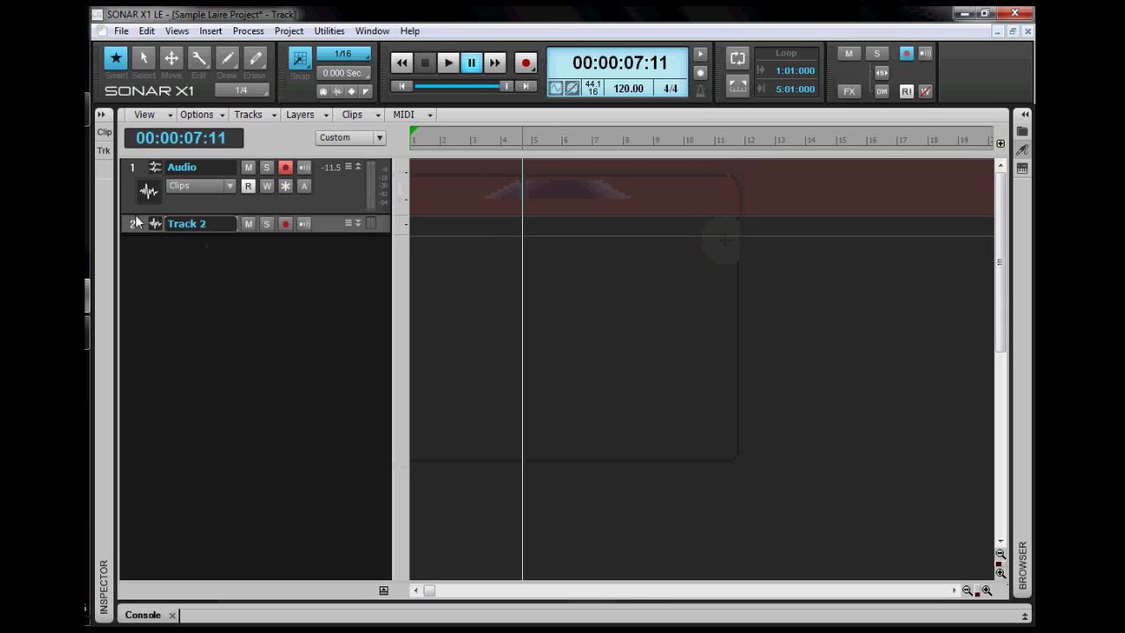
# - Resize the Audio track and Track 2, then fit all tracks to fill the track pane
pyautogui.click(358, 224)
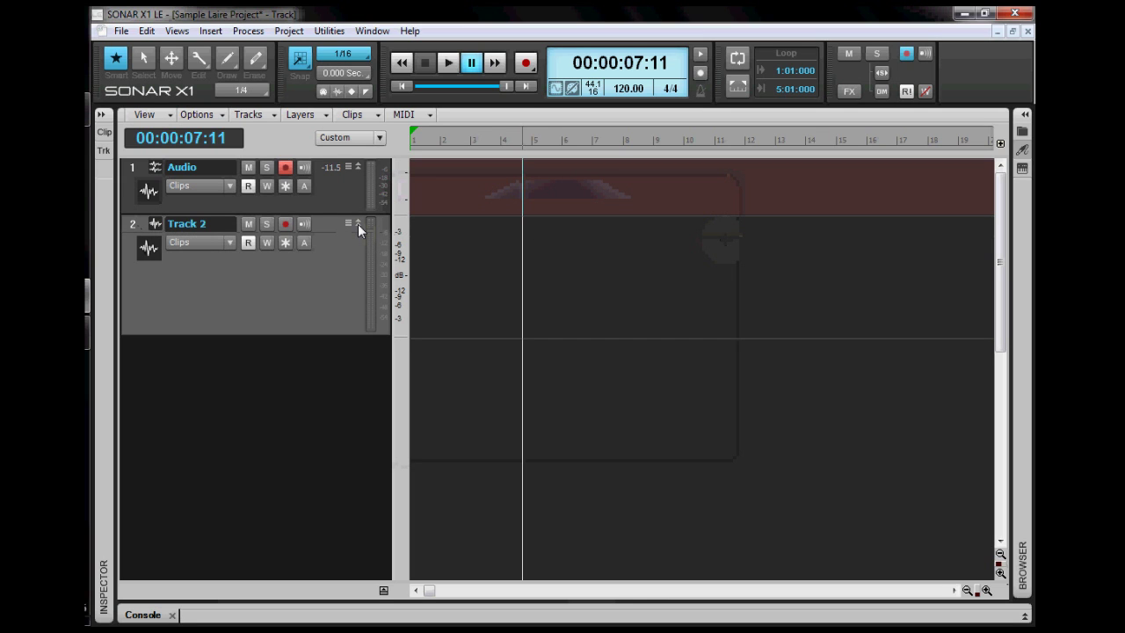
pyautogui.click(359, 223)
pyautogui.click(358, 223)
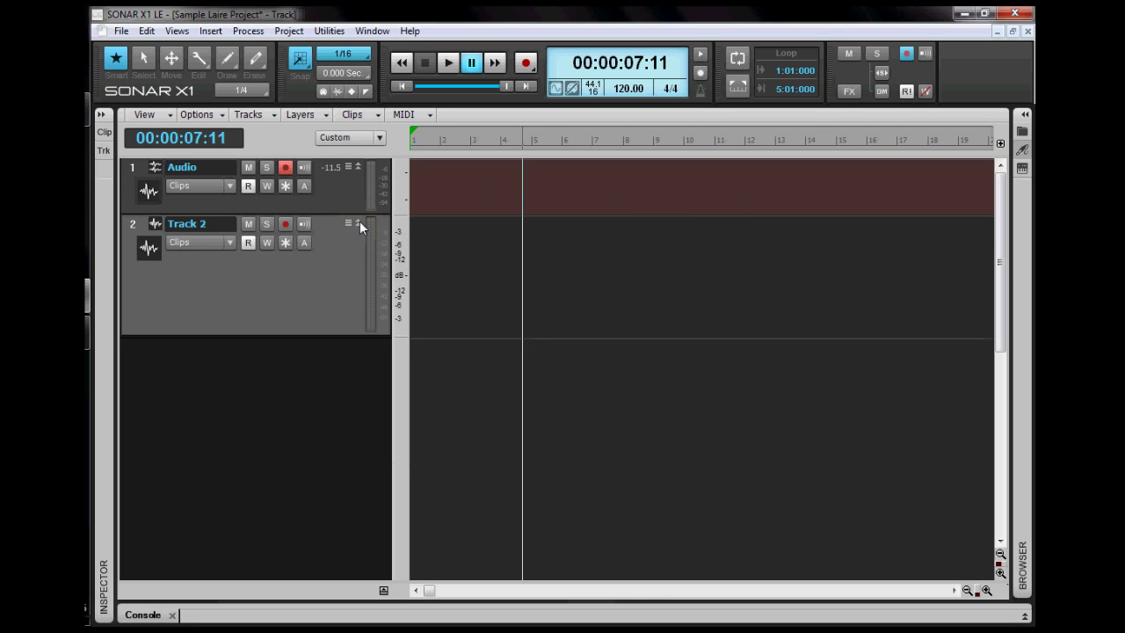
pyautogui.click(358, 223)
pyautogui.click(359, 167)
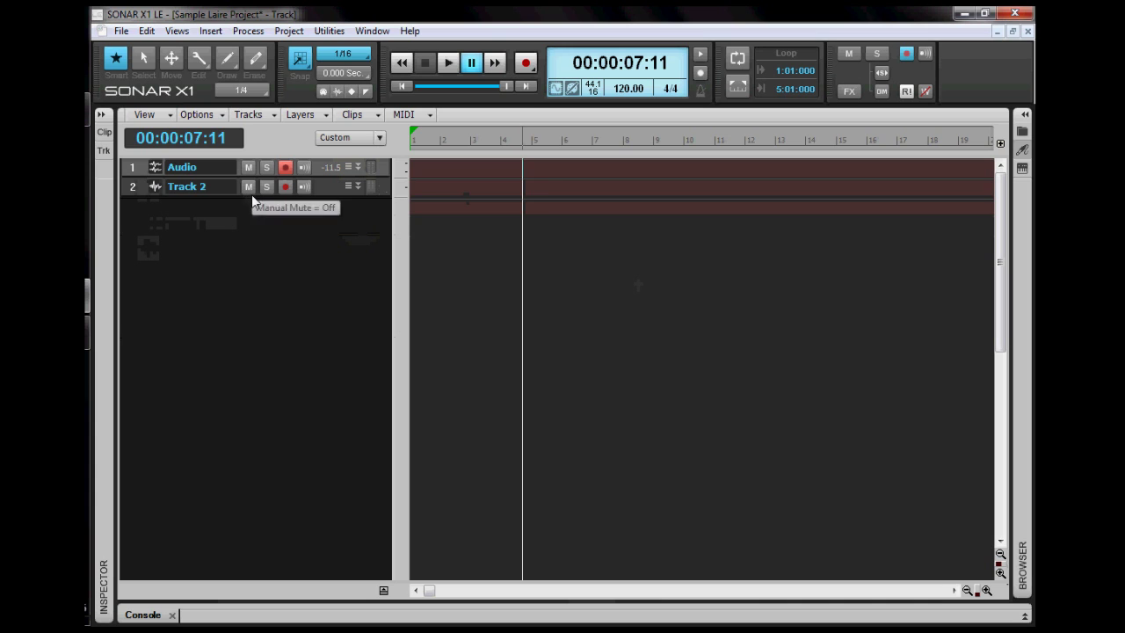
pyautogui.moveTo(320, 171)
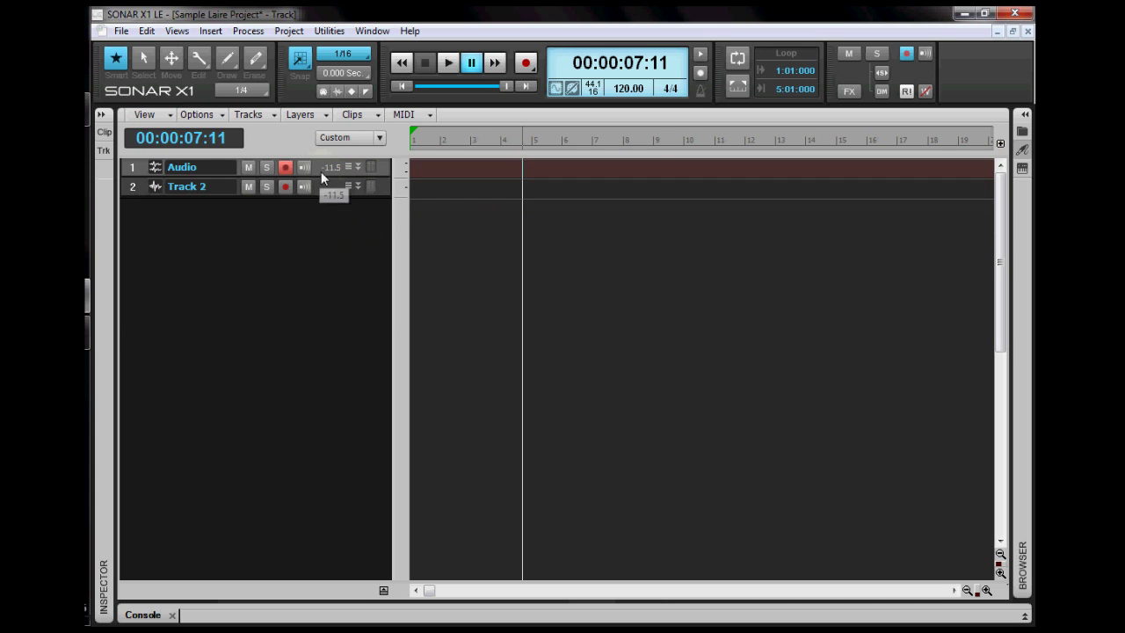
pyautogui.moveTo(327, 177); pyautogui.dragTo(336, 197)
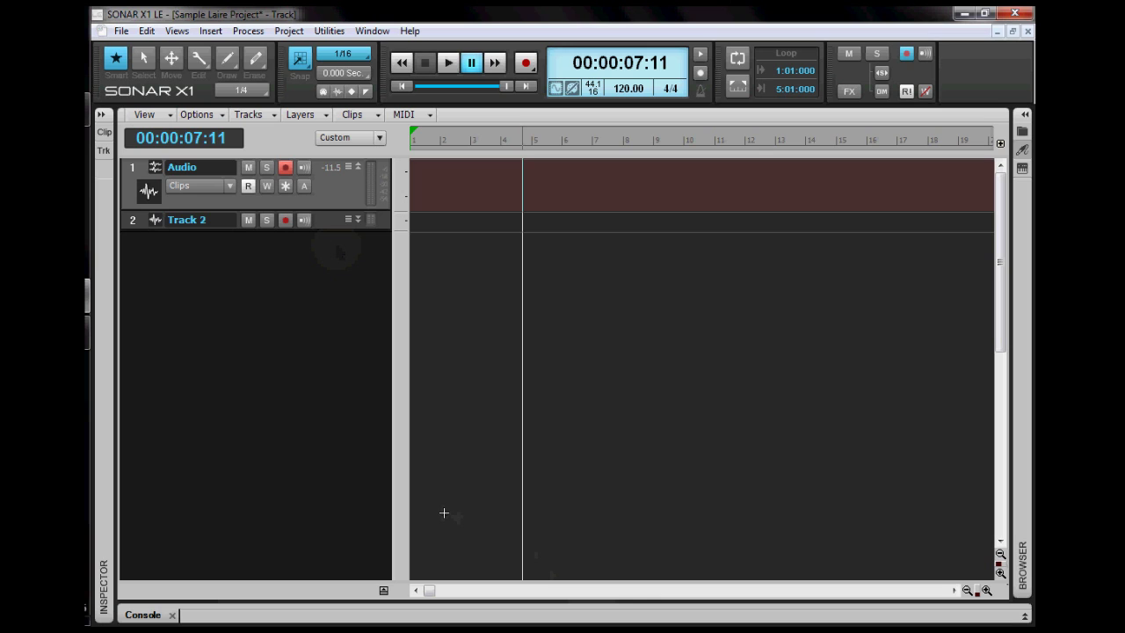
pyautogui.press('f')
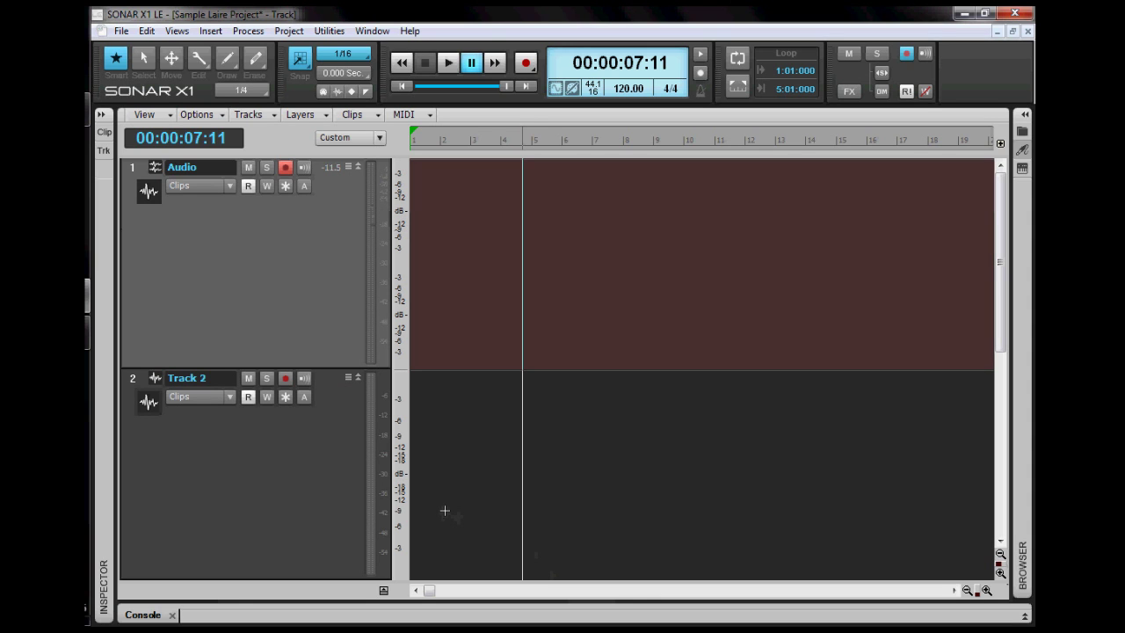
# - Switch the track control view from Custom to All to show volume, pan and gain
pyautogui.click(382, 139)
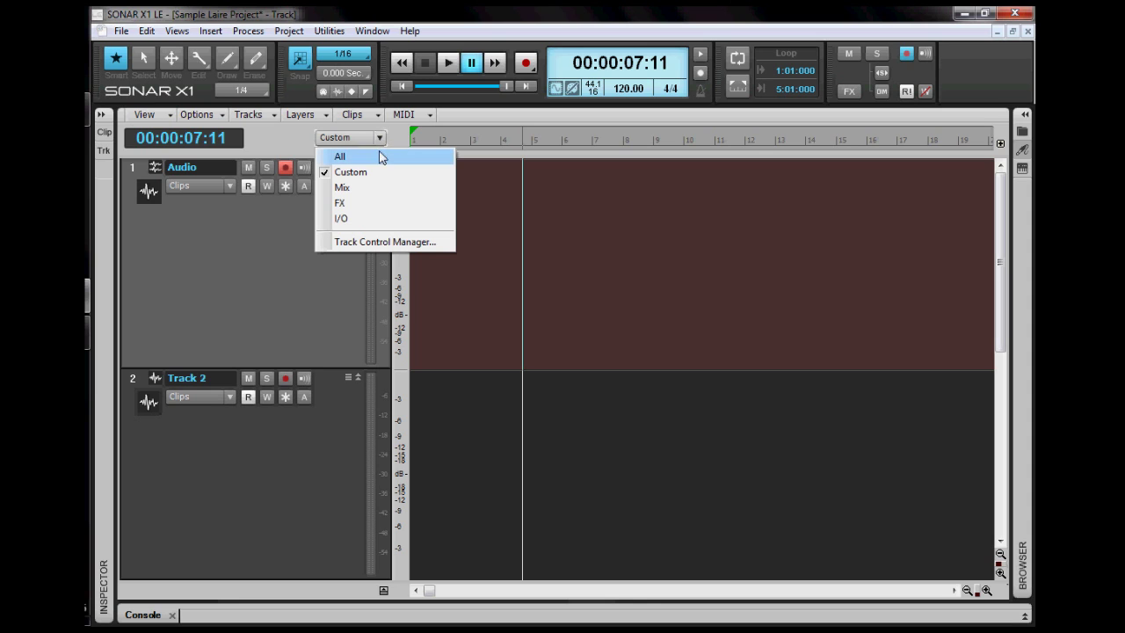
pyautogui.click(382, 158)
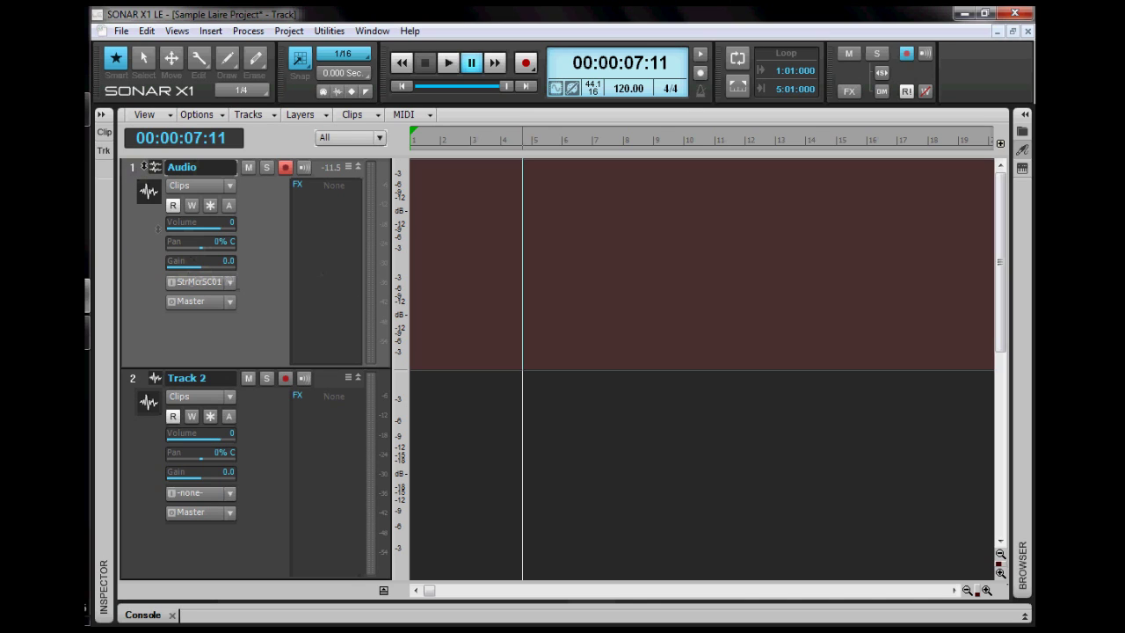
pyautogui.rightClick(136, 167)
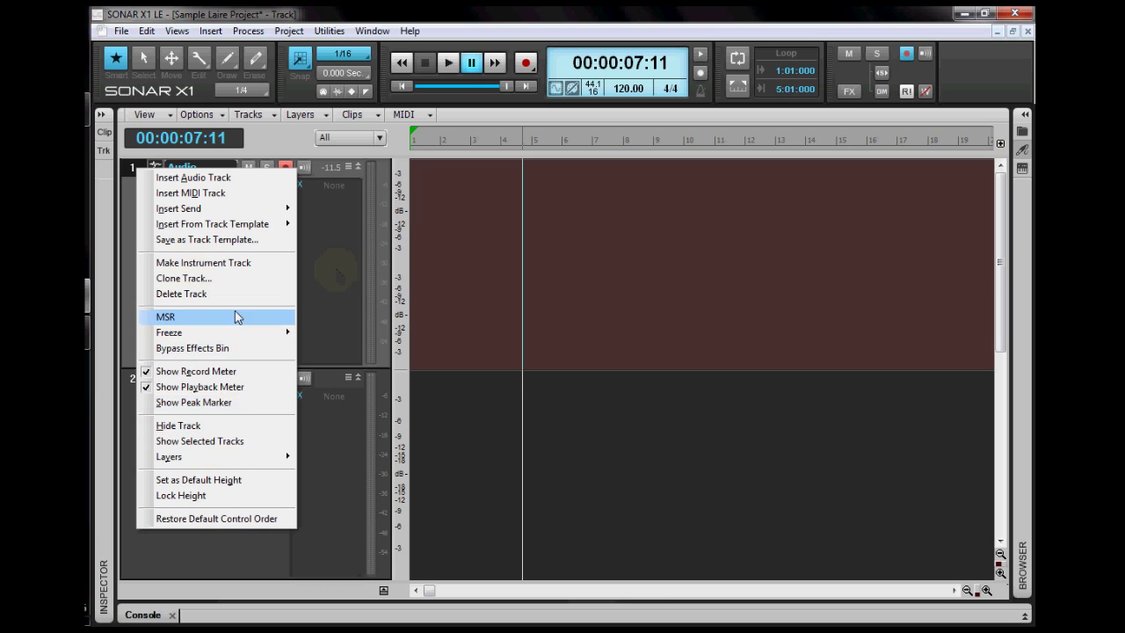
# - Delete Track 2 using its track context menu
pyautogui.click(338, 273)
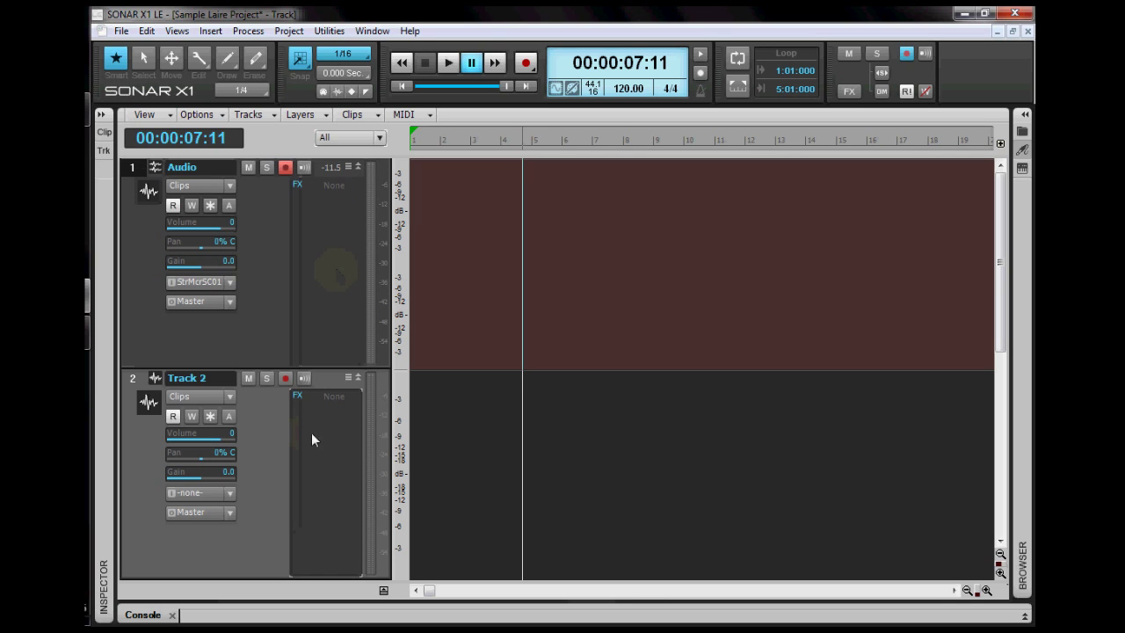
pyautogui.rightClick(134, 379)
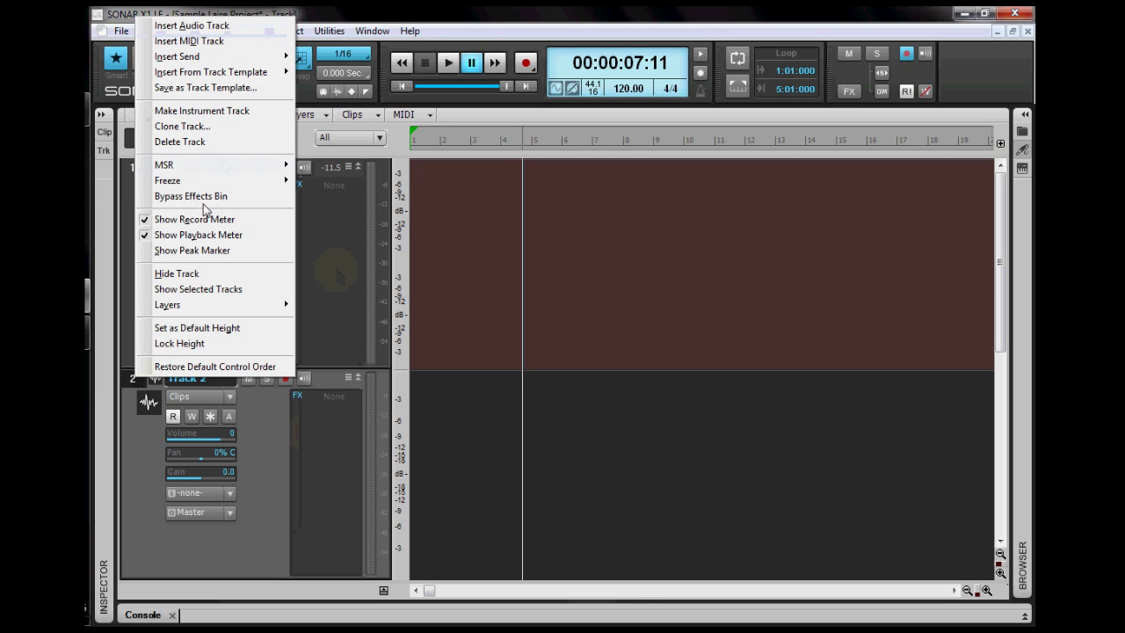
pyautogui.click(236, 143)
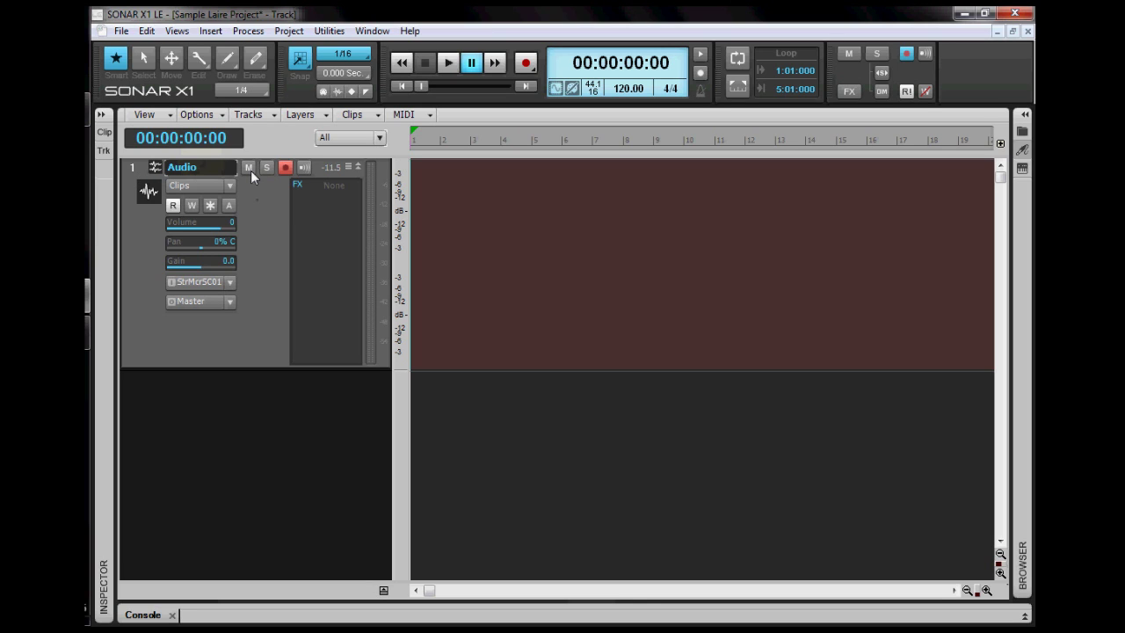
# - Toggle the Audio track's mute and solo on and off, leaving both off
pyautogui.click(248, 167)
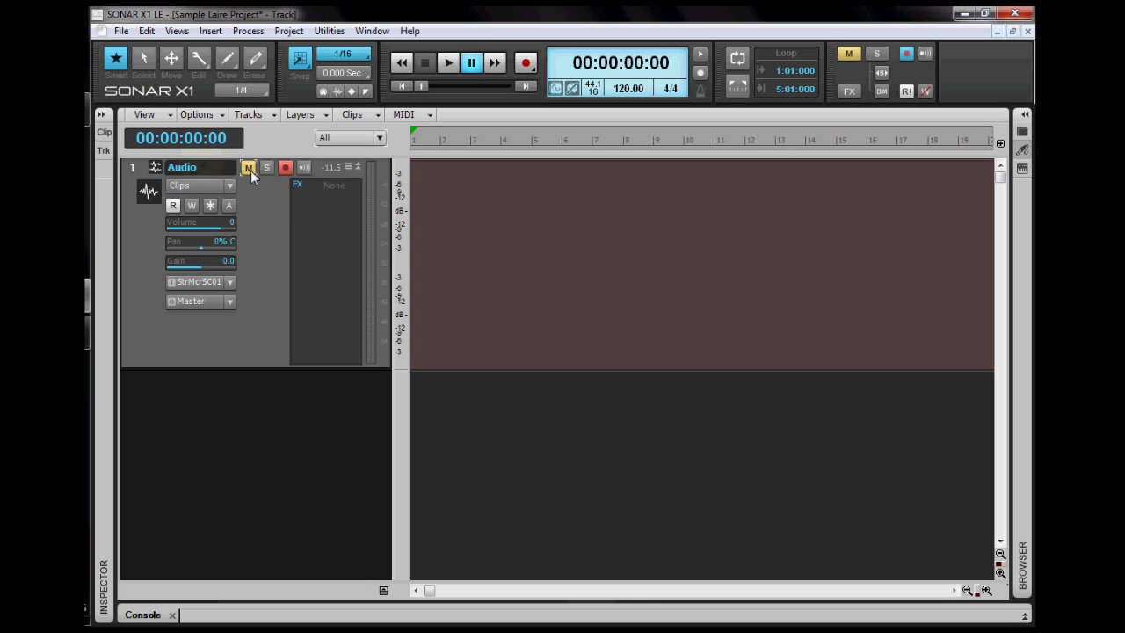
pyautogui.click(250, 168)
pyautogui.click(267, 168)
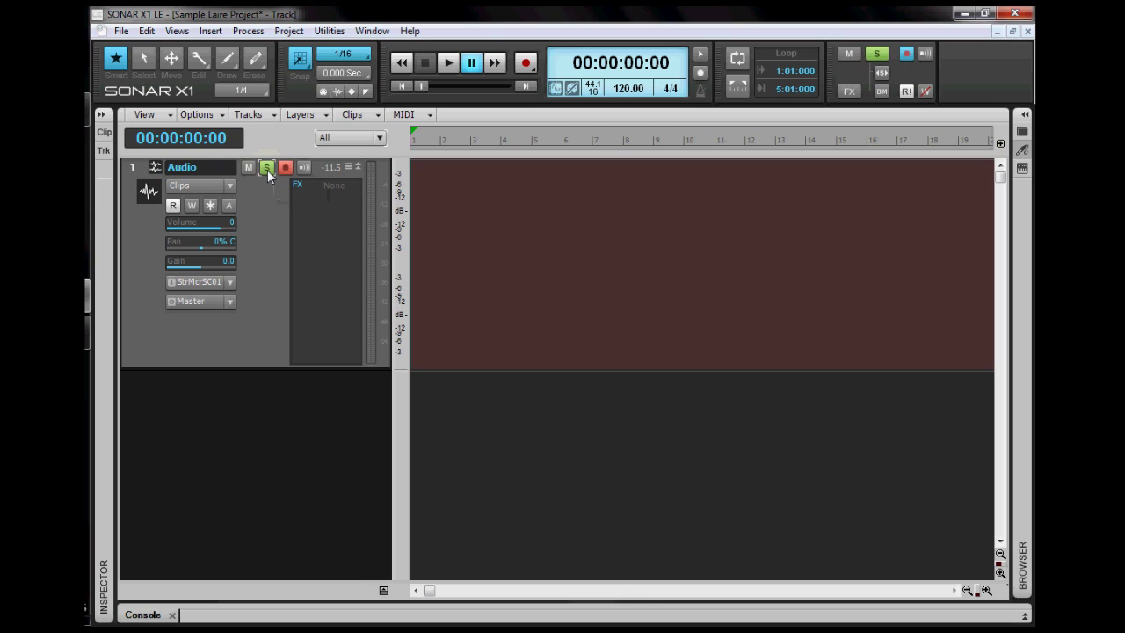
pyautogui.click(267, 170)
pyautogui.click(253, 168)
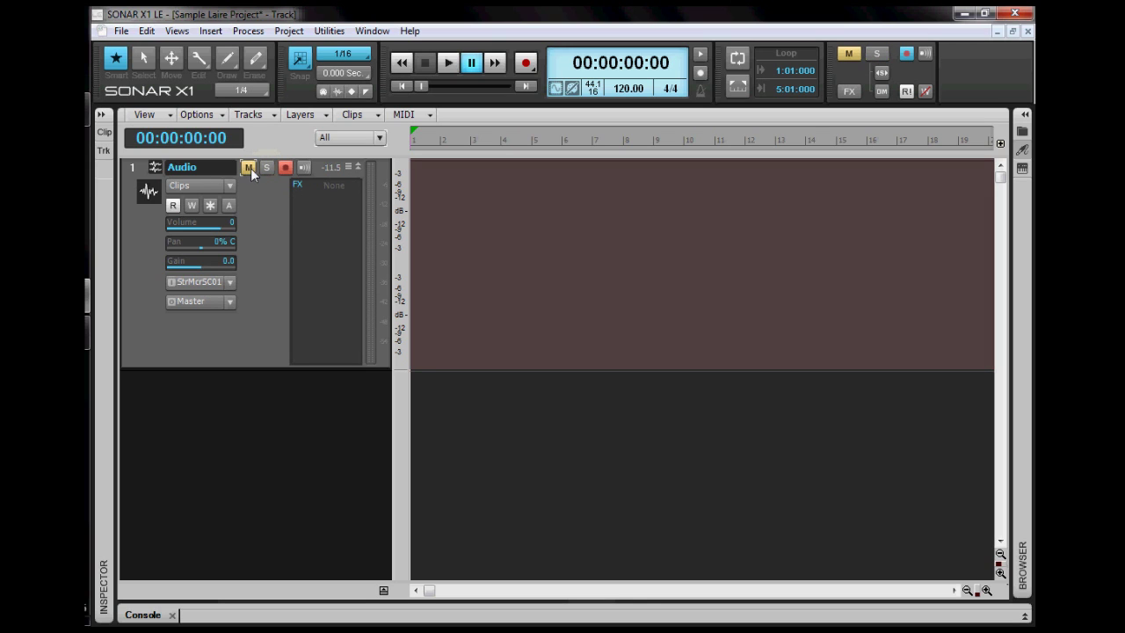
pyautogui.click(249, 169)
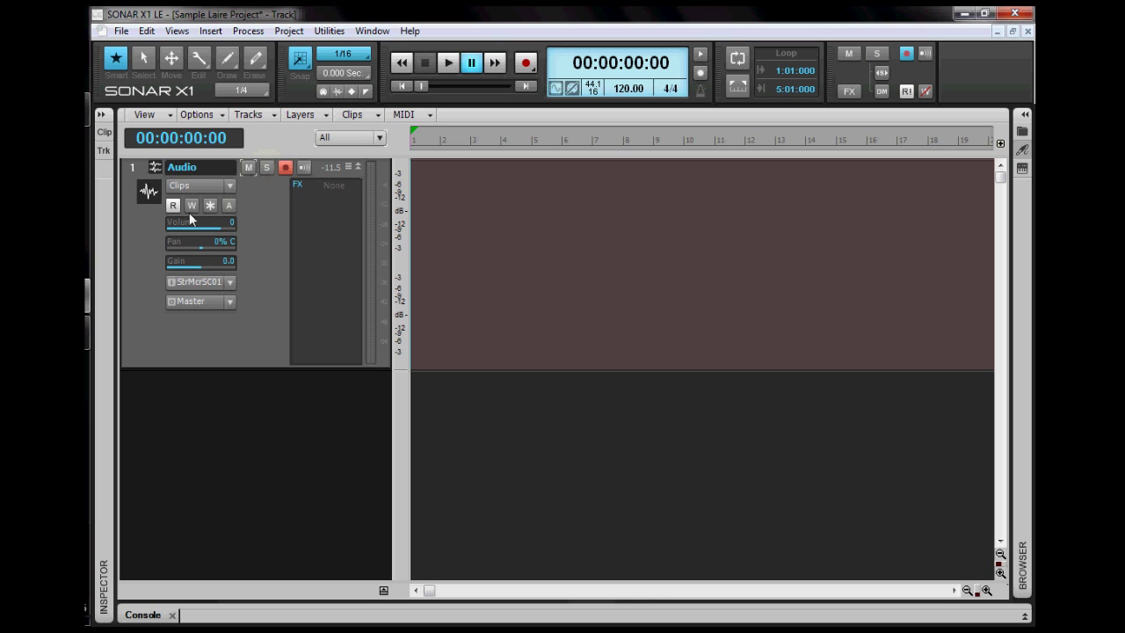
pyautogui.moveTo(175, 225)
# - In the console, raise the Audio fader to 4.1 dB, reset it to 0, then adjust pan
pyautogui.click(1021, 617)
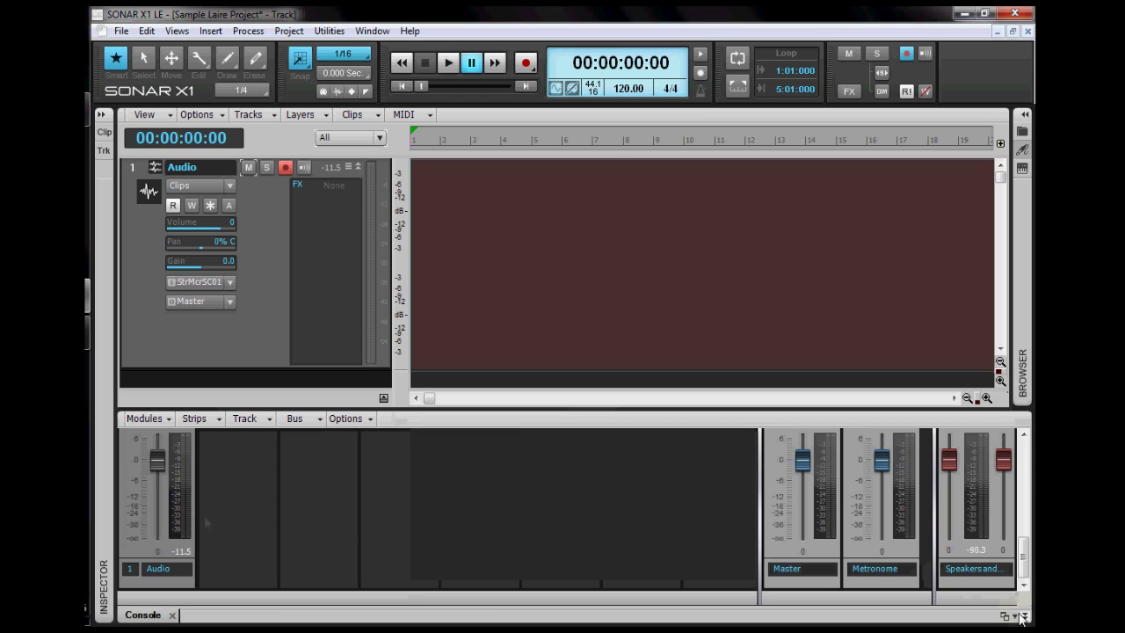
pyautogui.moveTo(157, 459)
pyautogui.mouseDown()
pyautogui.moveTo(158, 441)
pyautogui.moveTo(158, 464)
pyautogui.mouseUp()
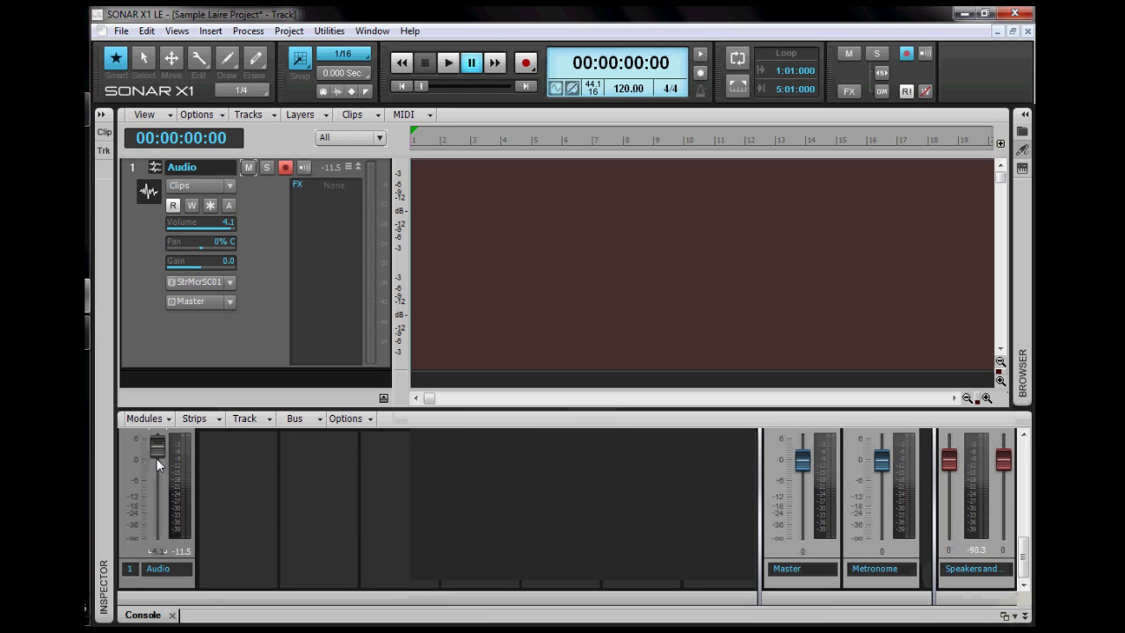
pyautogui.scroll(5, 158, 464)
pyautogui.scroll(-5, 158, 464)
pyautogui.scroll(-3, 158, 464)
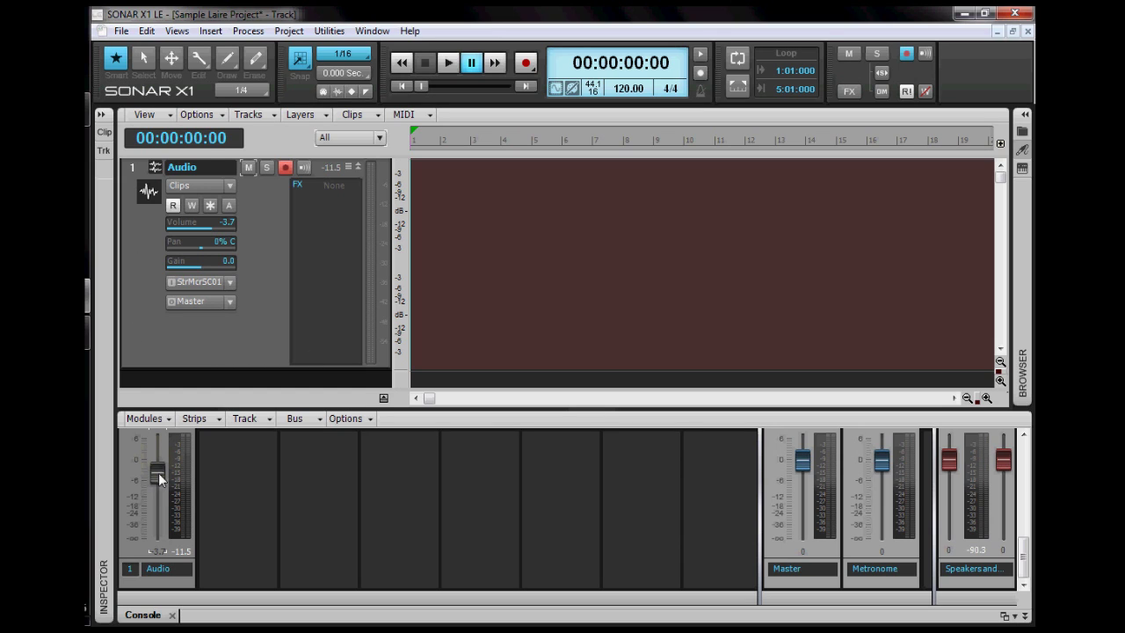
pyautogui.moveTo(161, 477)
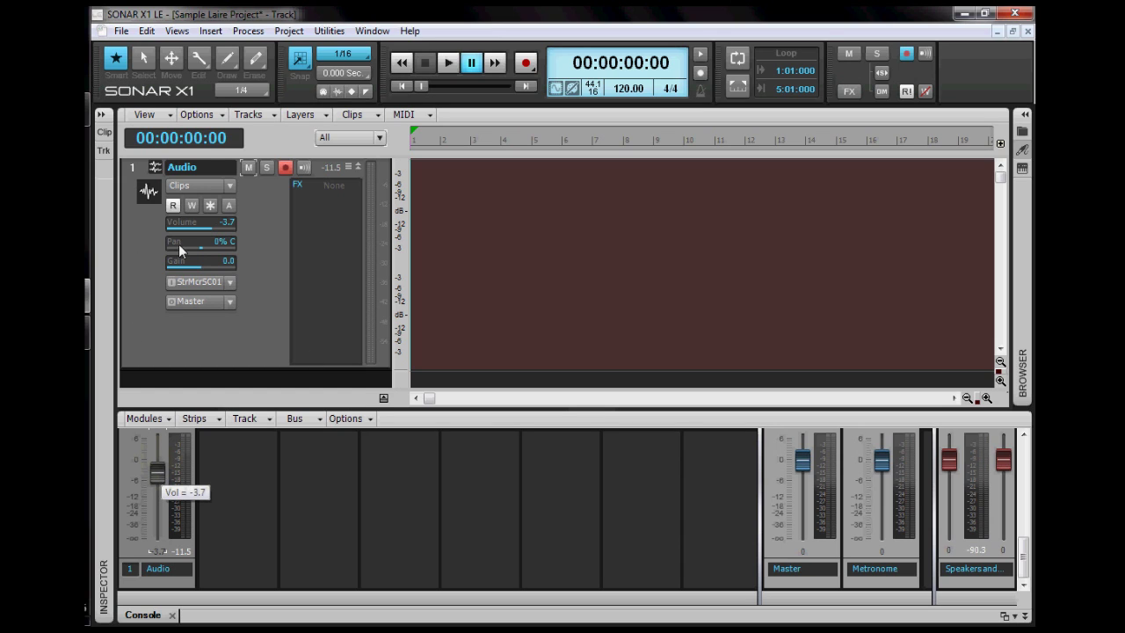
pyautogui.moveTo(225, 230)
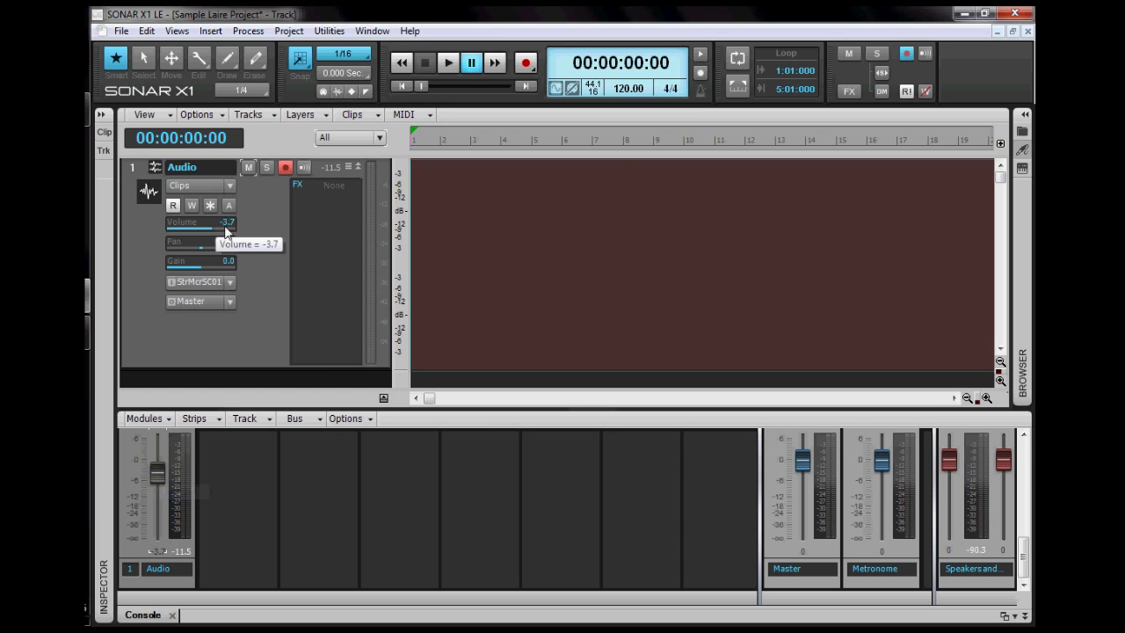
pyautogui.doubleClick(156, 474)
pyautogui.moveTo(201, 252)
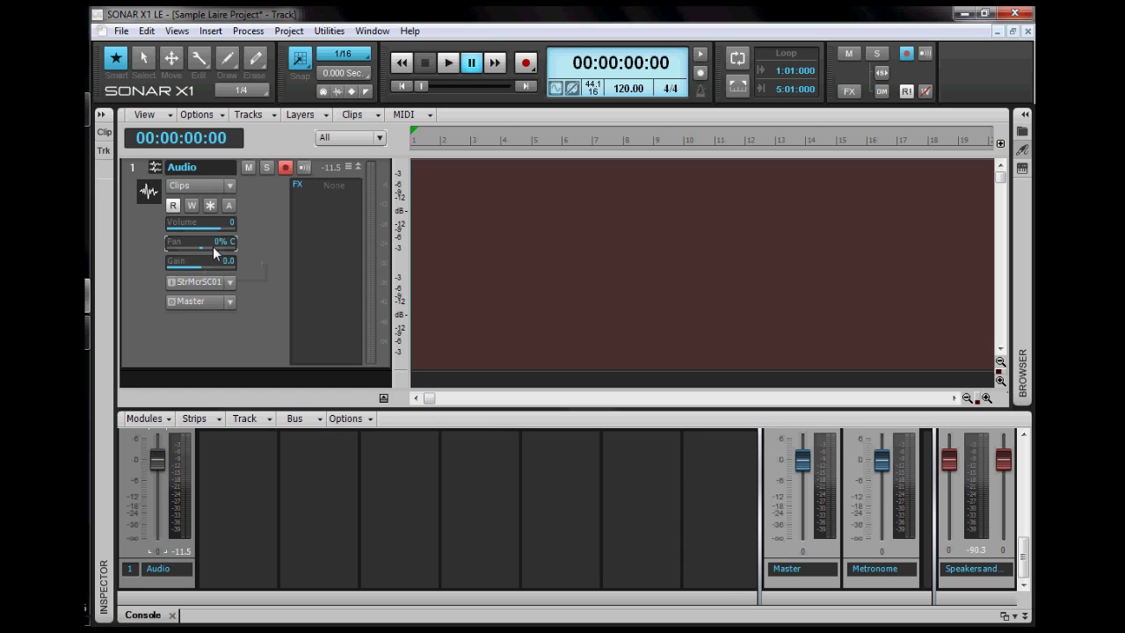
pyautogui.moveTo(201, 253); pyautogui.dragTo(200, 254)
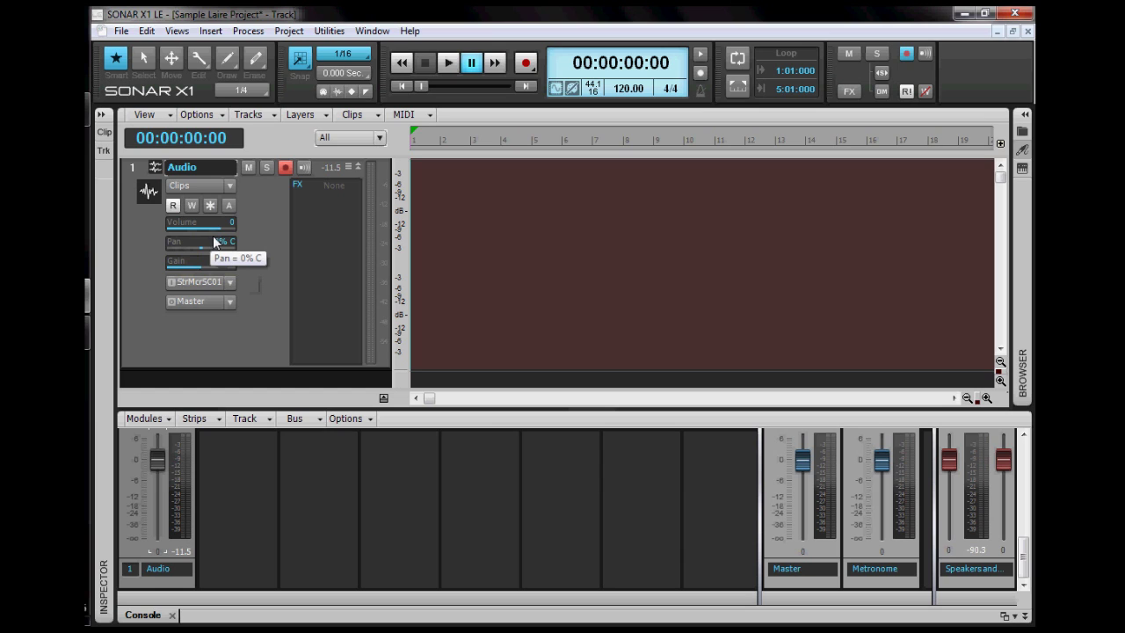
# - Collapse the Console dock at the bottom-right so the track view fills the window
pyautogui.click(1025, 616)
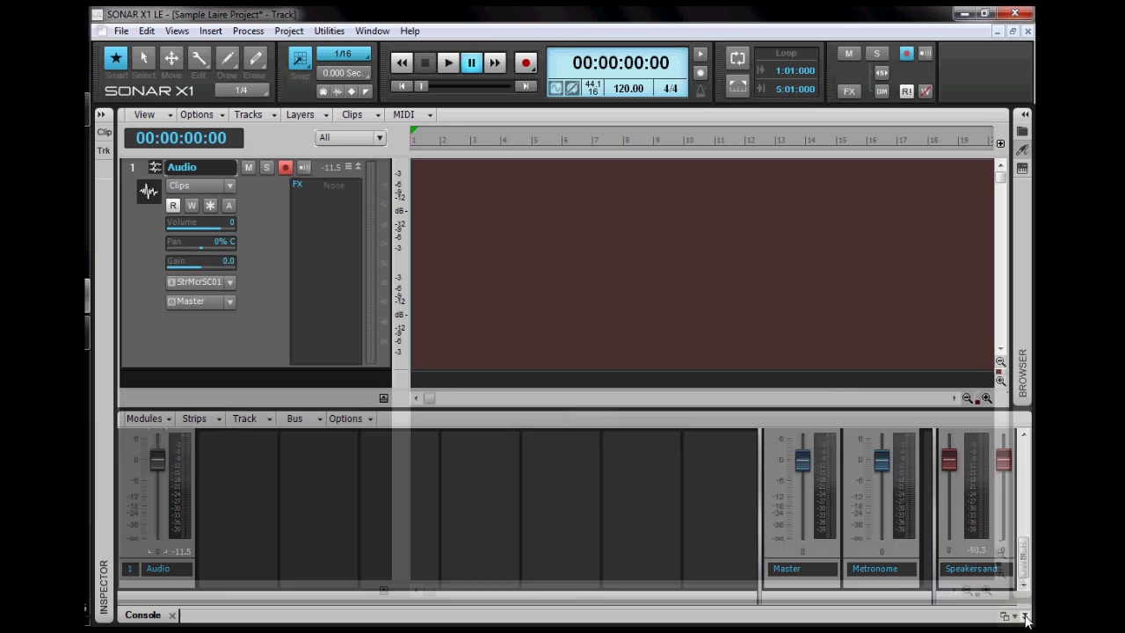